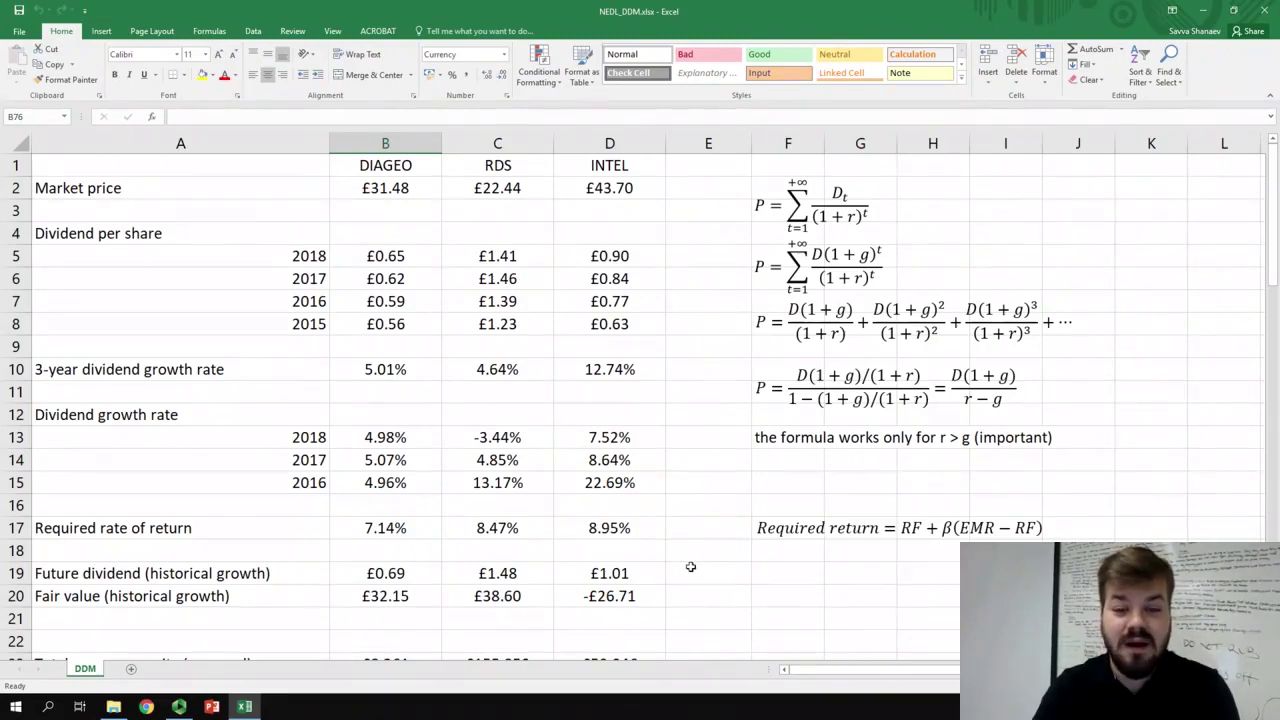
Compare Intel's required rate of return with its 3-year dividend growth rate, and examine the yearly dividend growth rates of RDS and Intel.
{"action": "left_click", "coordinate": [619, 529]}
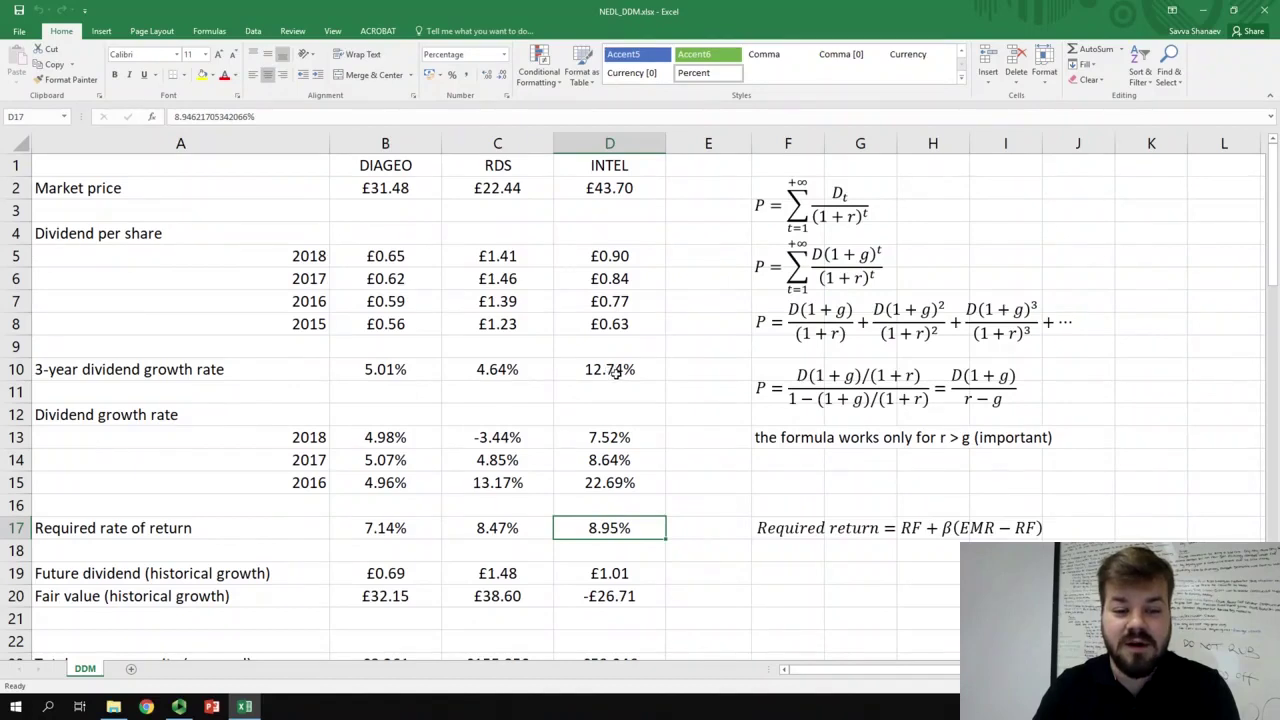
{"action": "left_click", "coordinate": [617, 370]}
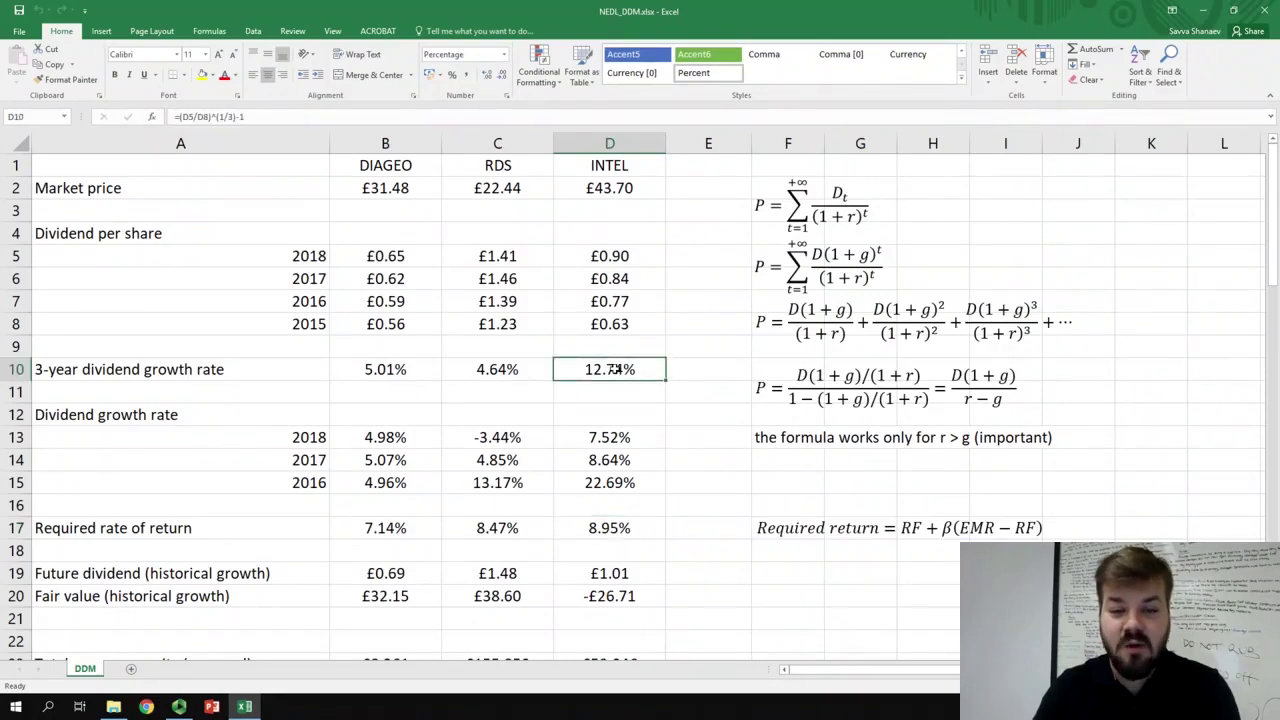
{"action": "left_click", "coordinate": [607, 530]}
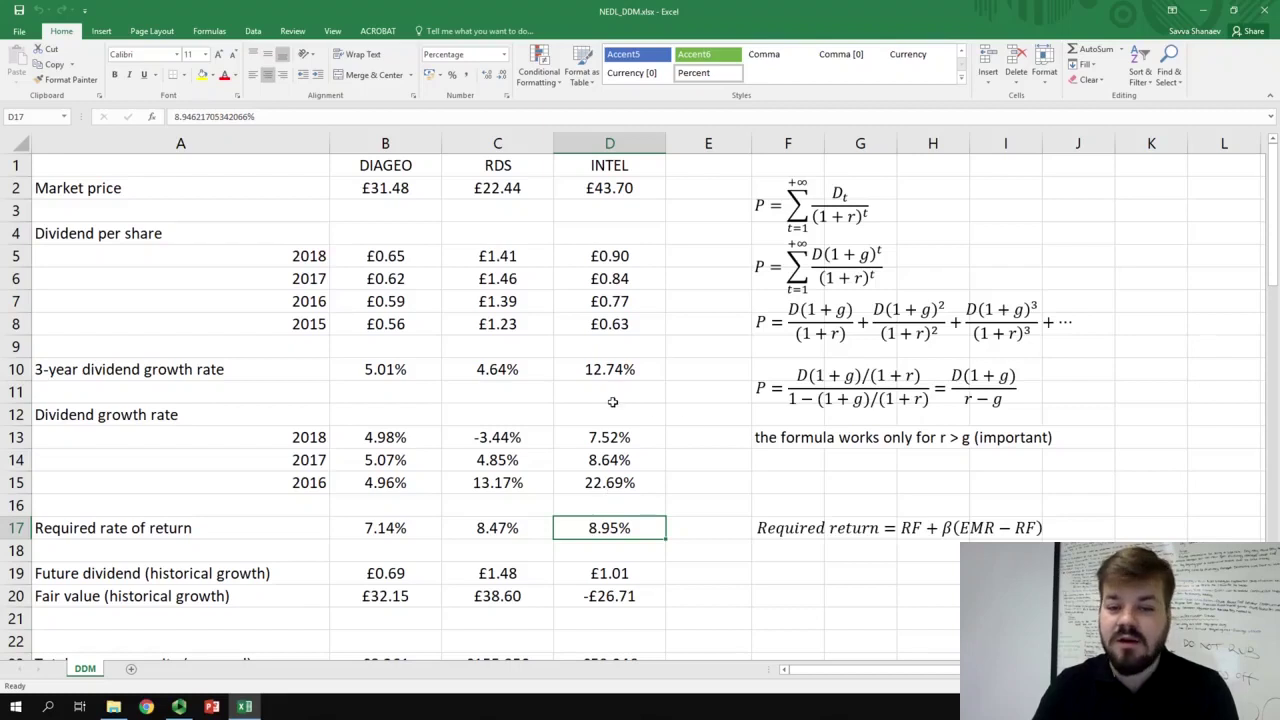
{"action": "key", "text": "Up"}
{"action": "key", "text": "Up"}
{"action": "key", "text": "Up"}
{"action": "key", "text": "Up"}
{"action": "key", "text": "Up"}
{"action": "key", "text": "Up"}
{"action": "key", "text": "Up"}
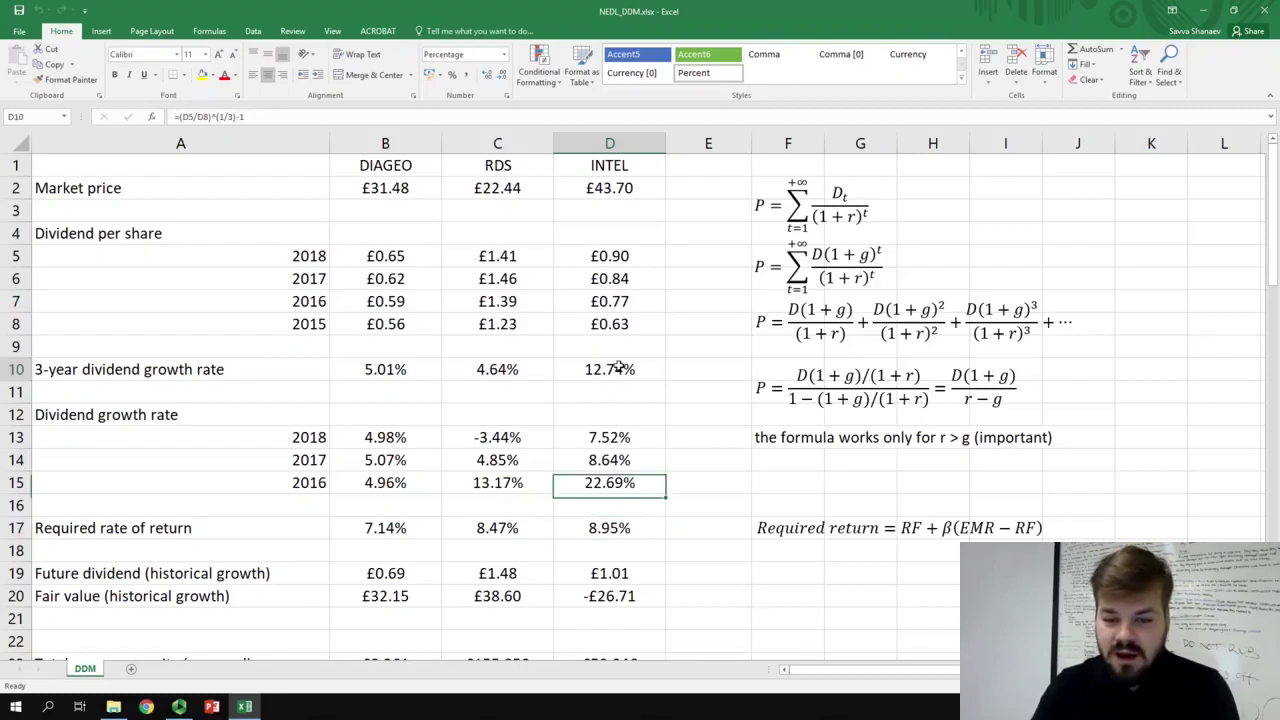
{"action": "left_click", "coordinate": [490, 366]}
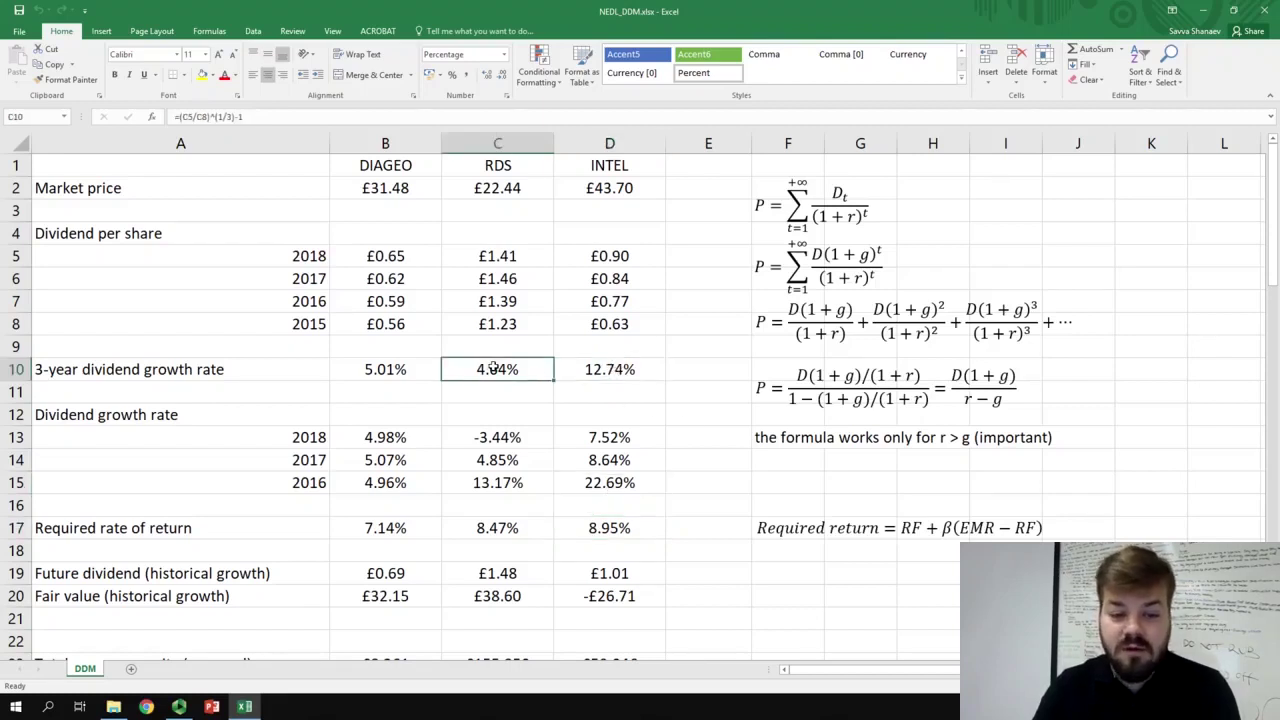
{"action": "left_click", "coordinate": [603, 369]}
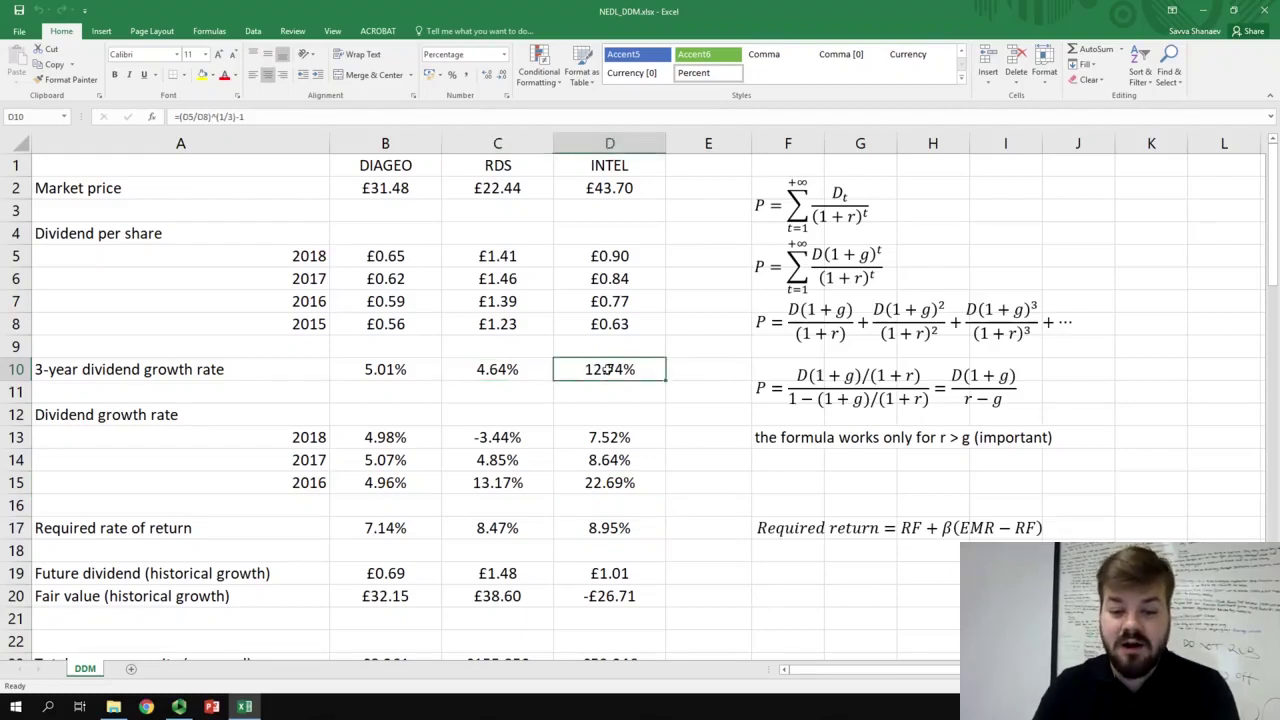
{"action": "left_click_drag", "start_coordinate": [460, 442], "coordinate": [612, 488]}
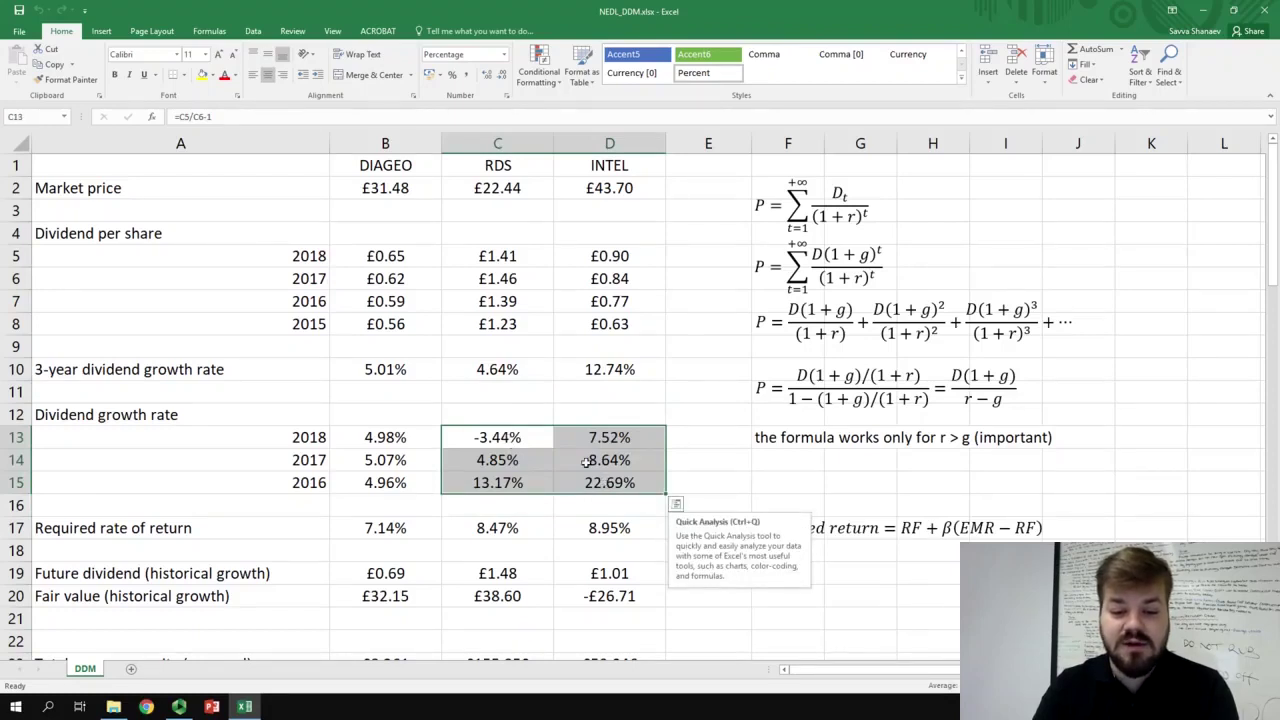
{"action": "left_click", "coordinate": [625, 503]}
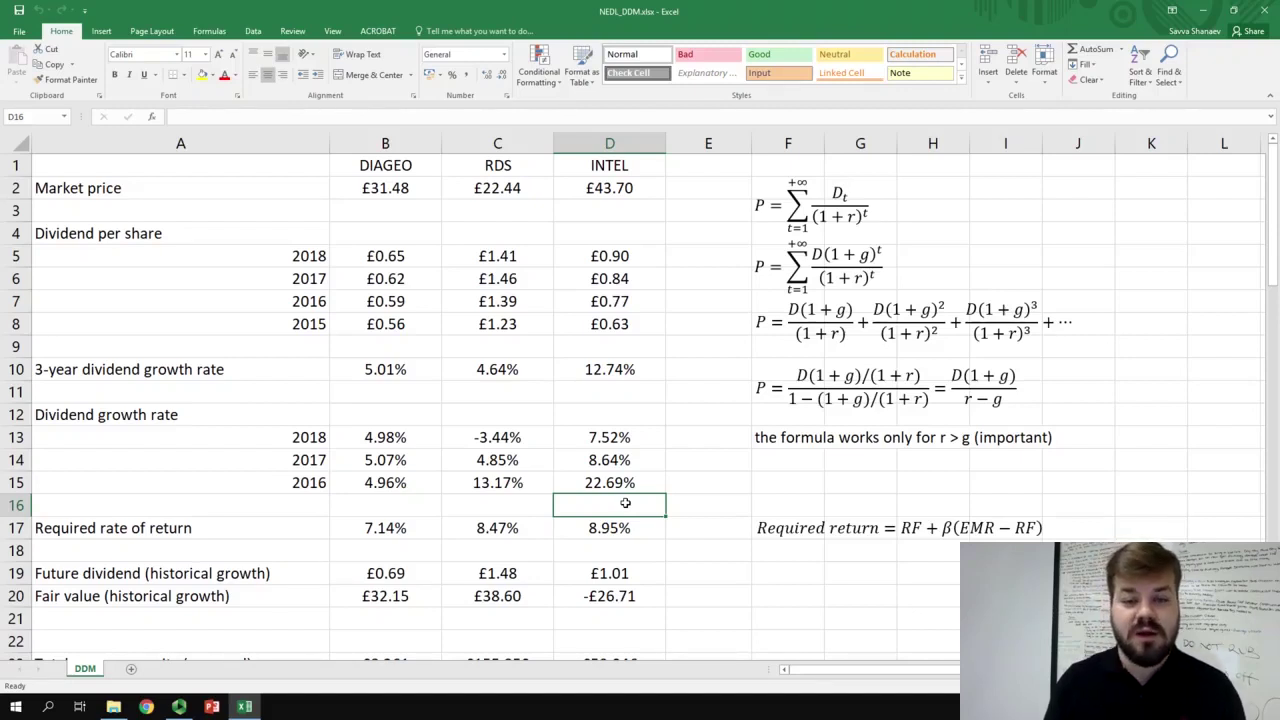
Examine the common equity, net income and total dividends inputs for the three companies in rows 23 to 31.
{"action": "scroll", "coordinate": [620, 495], "scroll_direction": "down", "scroll_amount": 7}
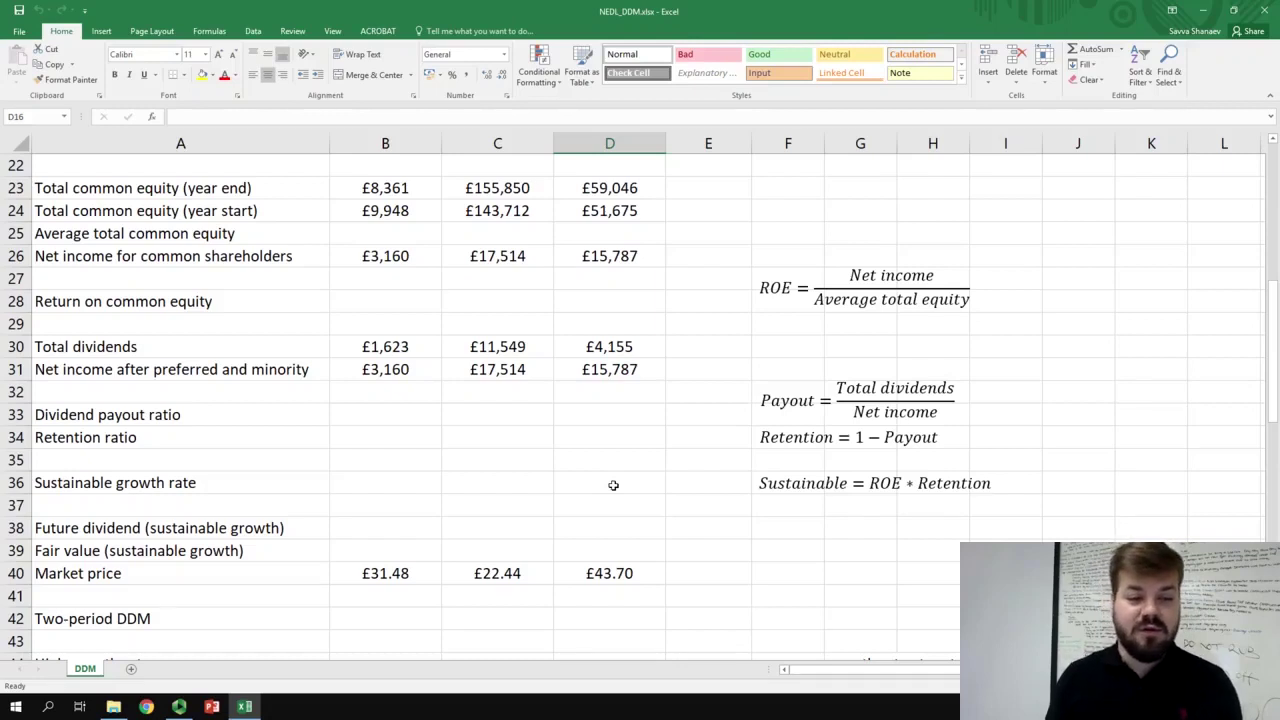
{"action": "left_click", "coordinate": [377, 188]}
{"action": "key", "text": "ctrl+shift+Right"}
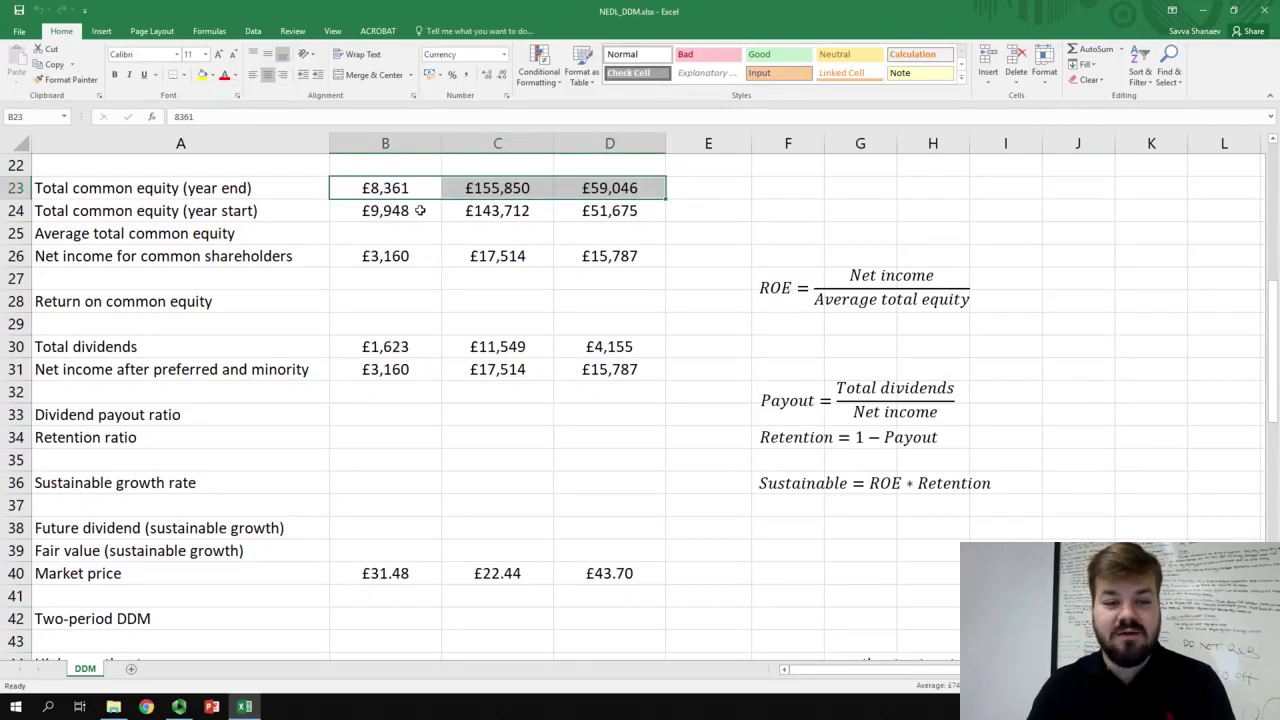
{"action": "left_click", "coordinate": [397, 212]}
{"action": "key", "text": "ctrl+shift+Right"}
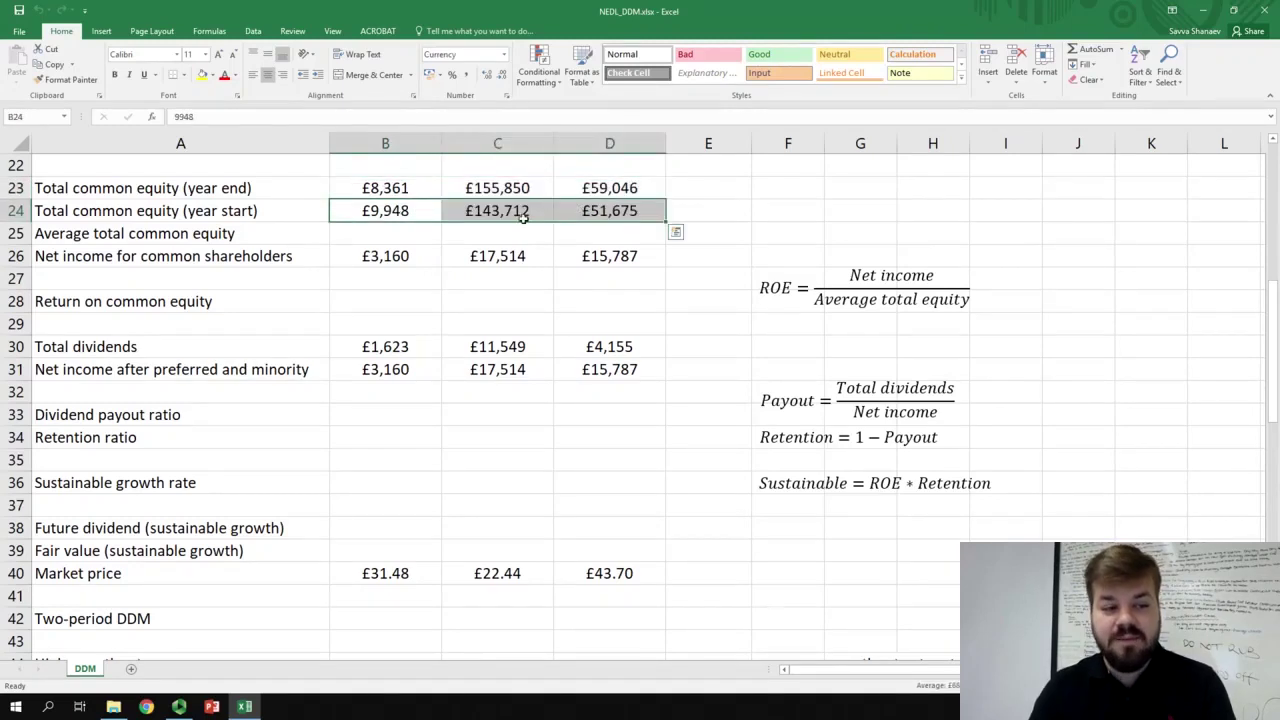
{"action": "left_click", "coordinate": [375, 257]}
{"action": "key", "text": "ctrl+shift+Right"}
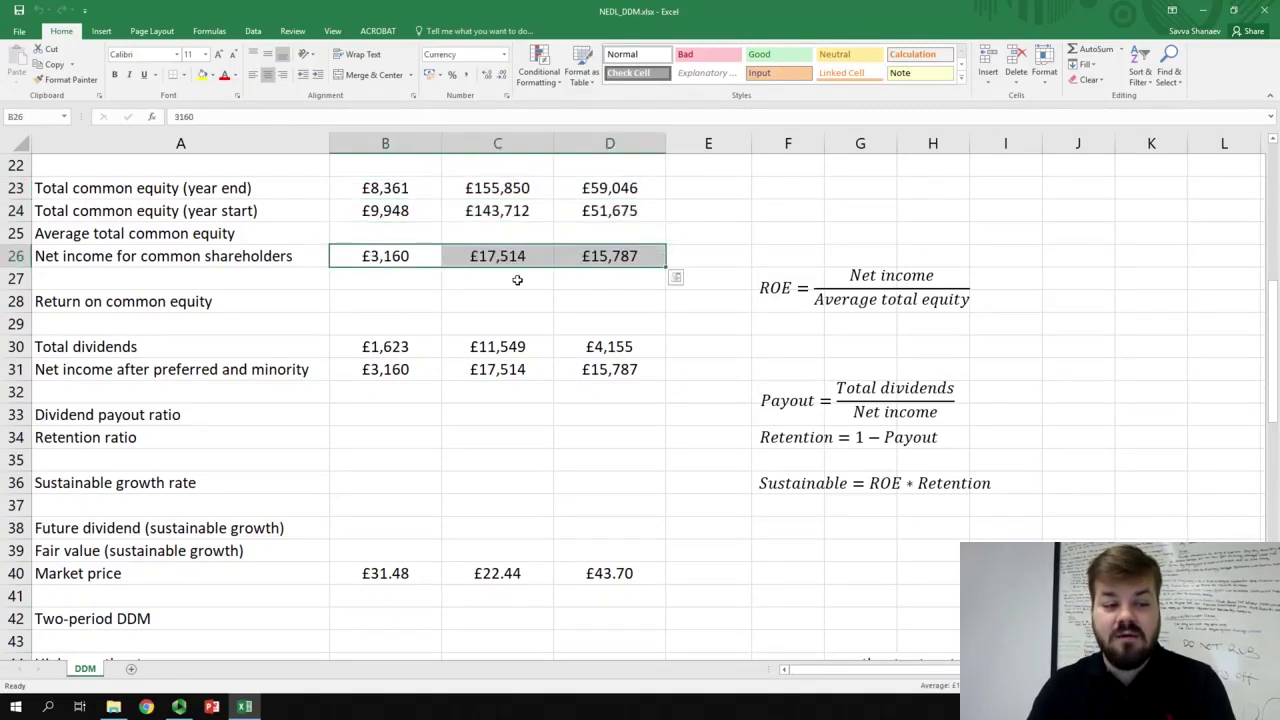
{"action": "left_click", "coordinate": [369, 369]}
{"action": "left_click_drag", "start_coordinate": [369, 369], "coordinate": [605, 369]}
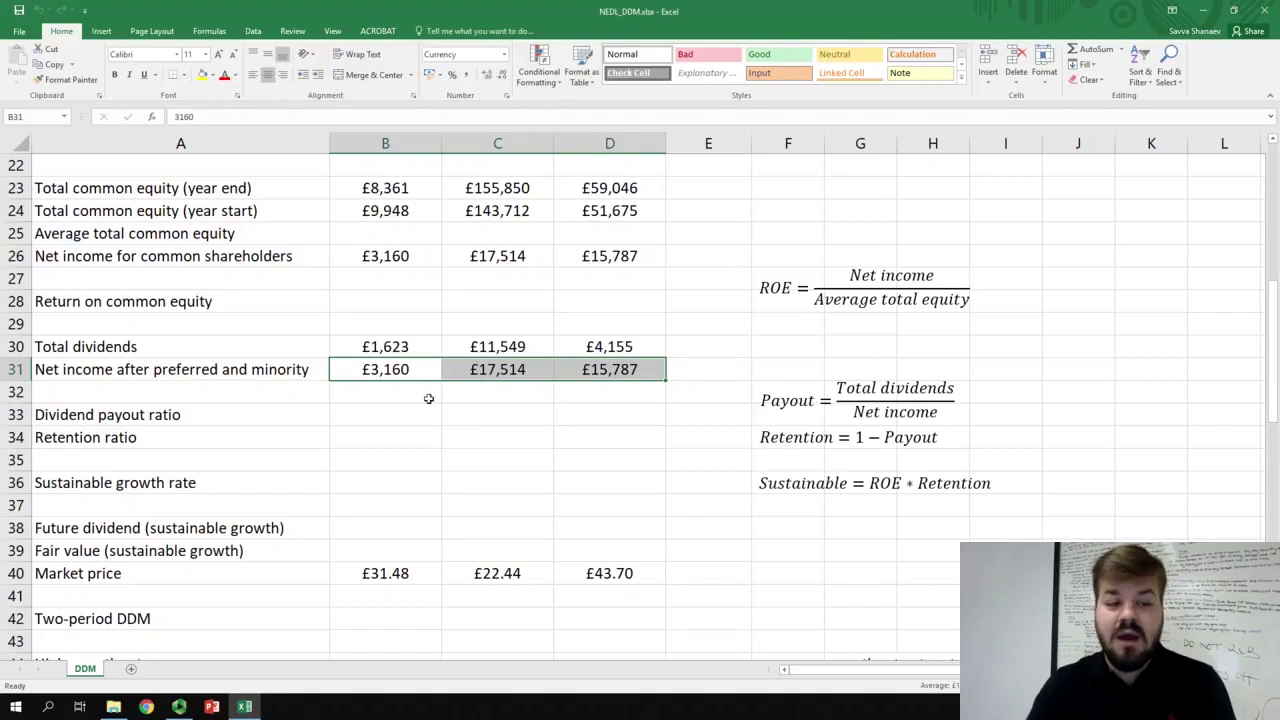
{"action": "left_click_drag", "start_coordinate": [390, 347], "coordinate": [590, 347]}
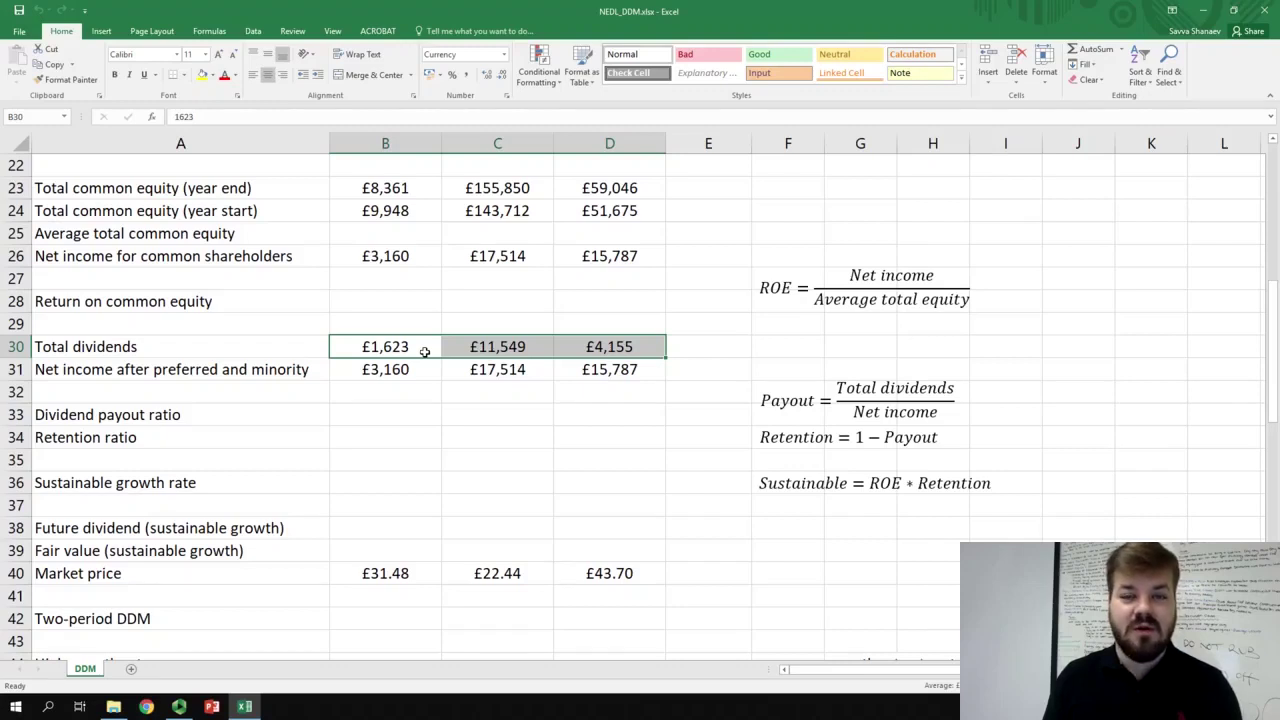
{"action": "left_click", "coordinate": [400, 279]}
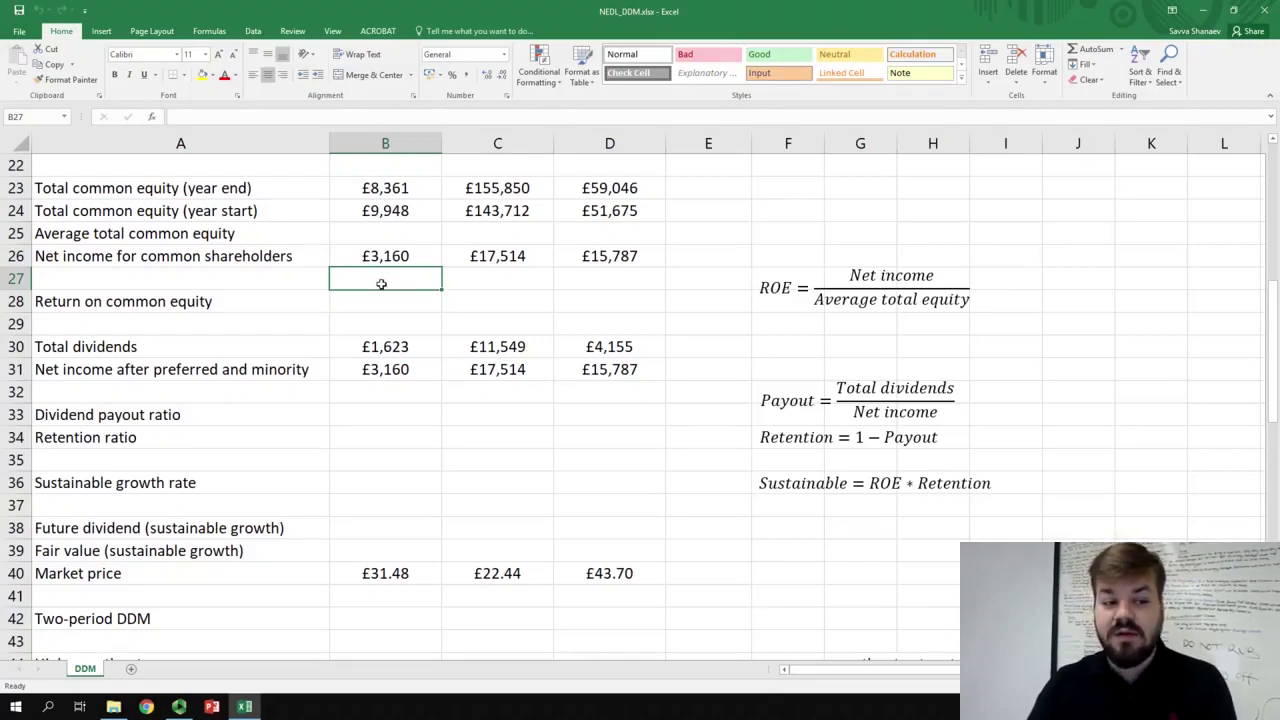
{"action": "left_click", "coordinate": [381, 302]}
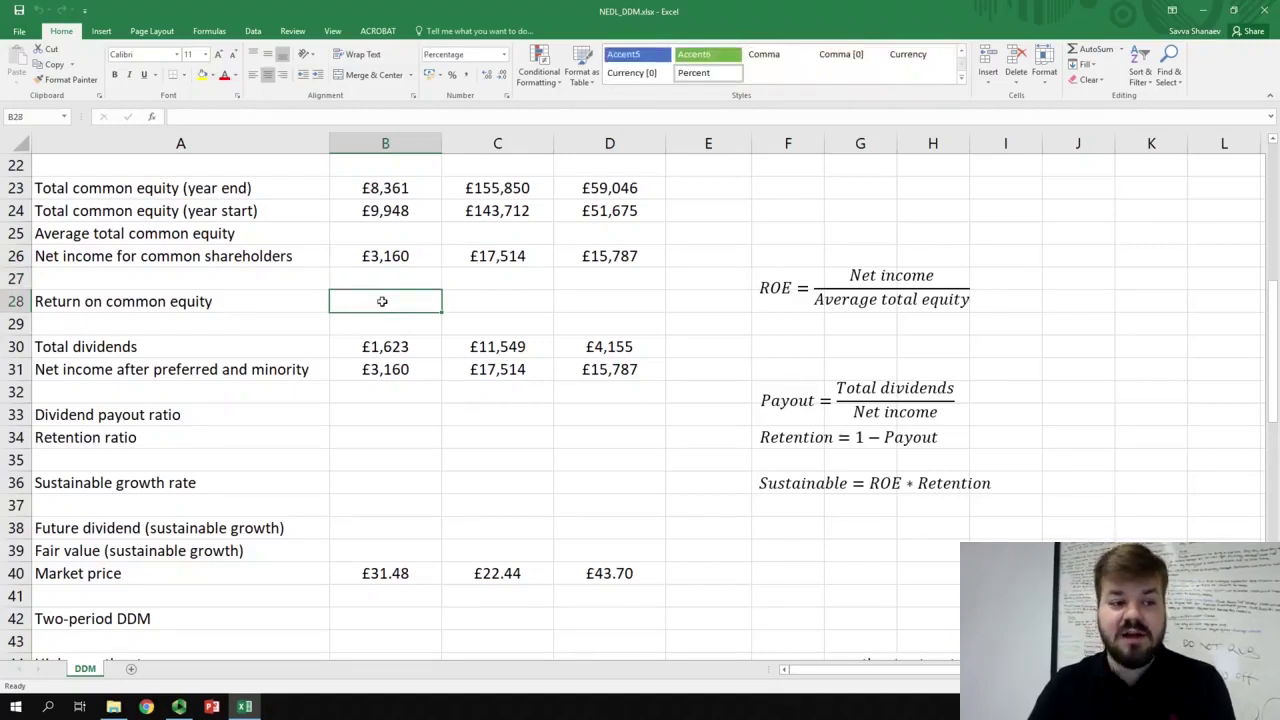
{"action": "left_click", "coordinate": [415, 254]}
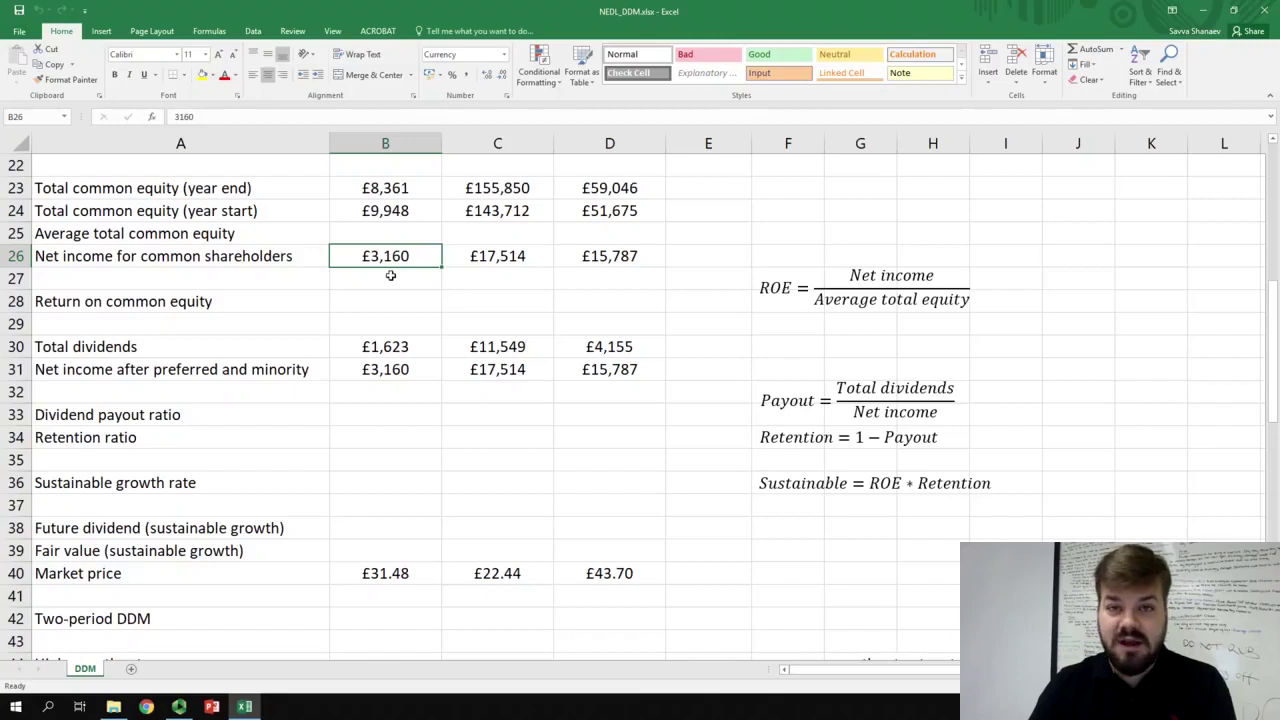
Calculate average total common equity in B25 with =(B24+B23)/2 and fill the formula across to D25.
{"action": "left_click", "coordinate": [410, 229]}
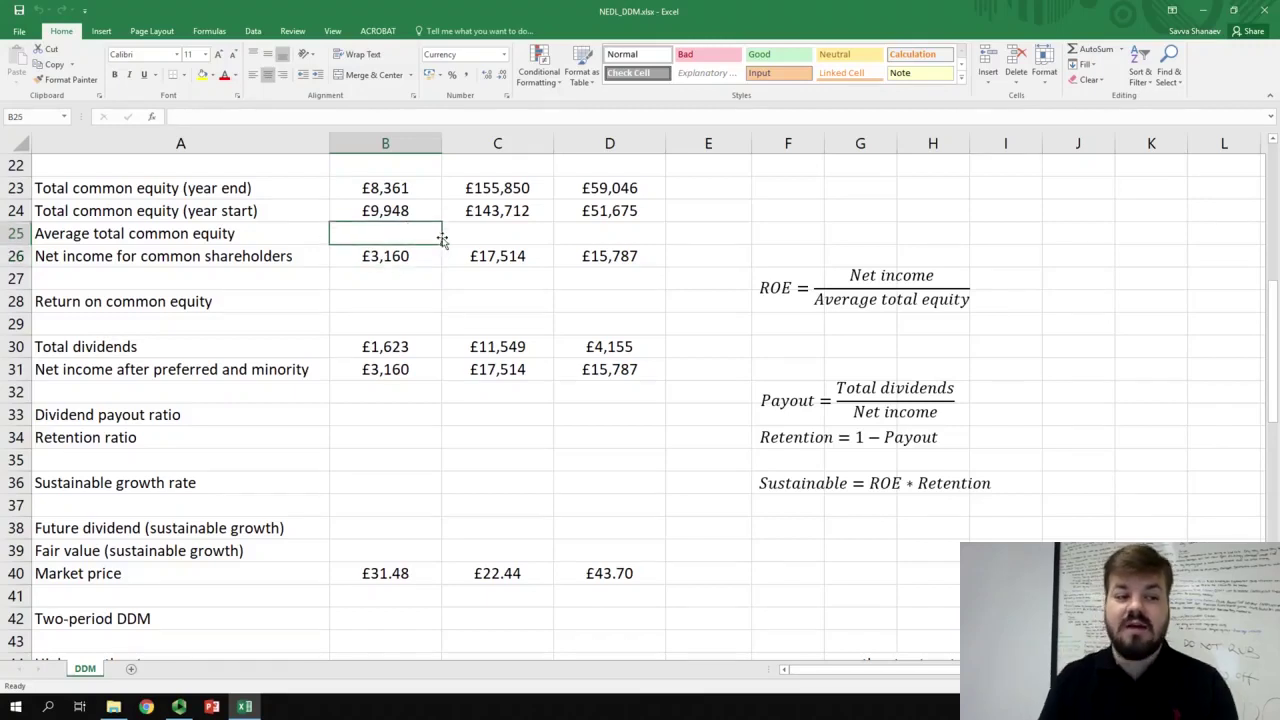
{"action": "type", "text": "=("}
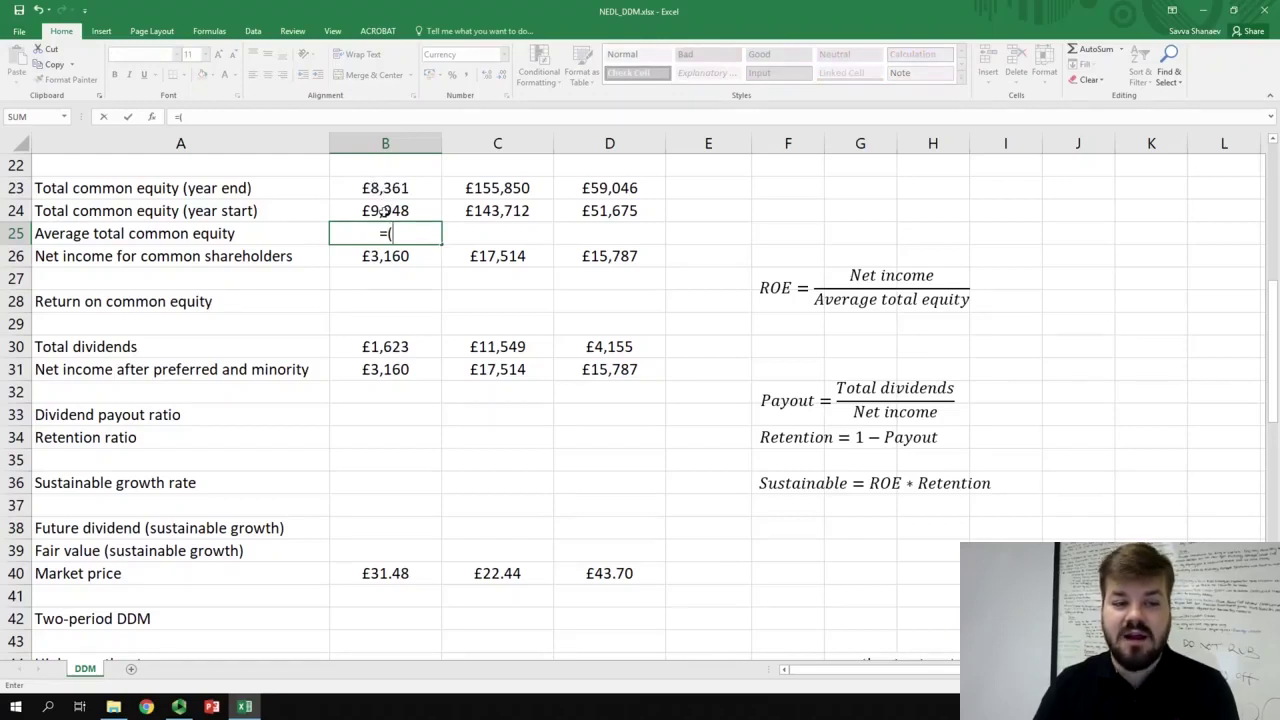
{"action": "left_click", "coordinate": [383, 211]}
{"action": "type", "text": "+"}
{"action": "left_click", "coordinate": [397, 189]}
{"action": "type", "text": ")/2"}
{"action": "key", "text": "Return"}
{"action": "left_click", "coordinate": [430, 240]}
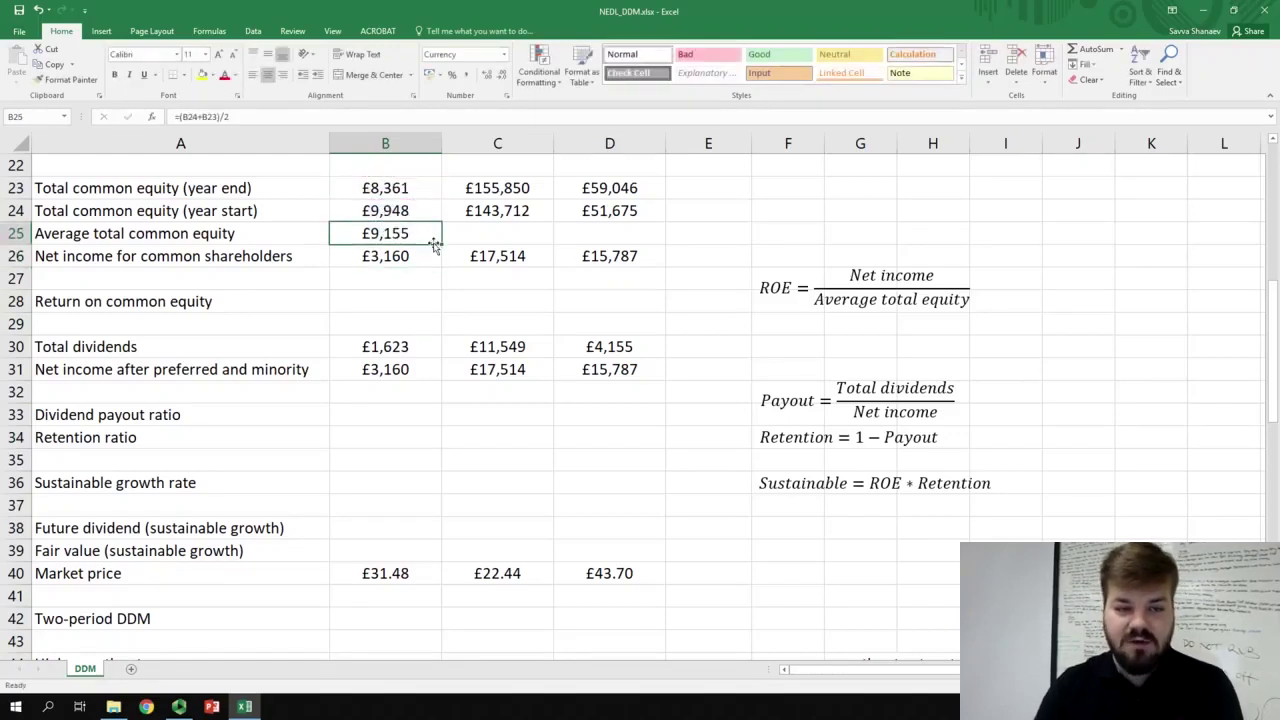
{"action": "left_click_drag", "start_coordinate": [441, 244], "coordinate": [664, 243]}
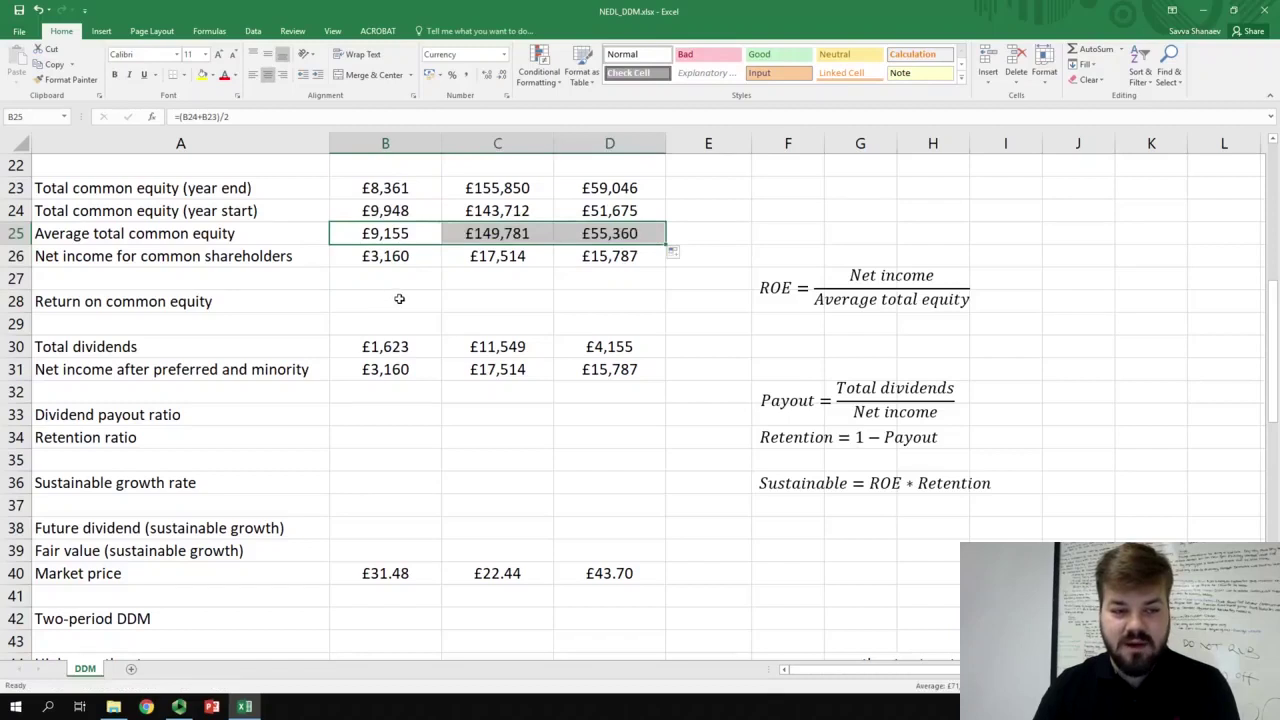
Calculate return on common equity in B28 with =B26/B25 and fill the formula across to D28.
{"action": "left_click", "coordinate": [388, 307]}
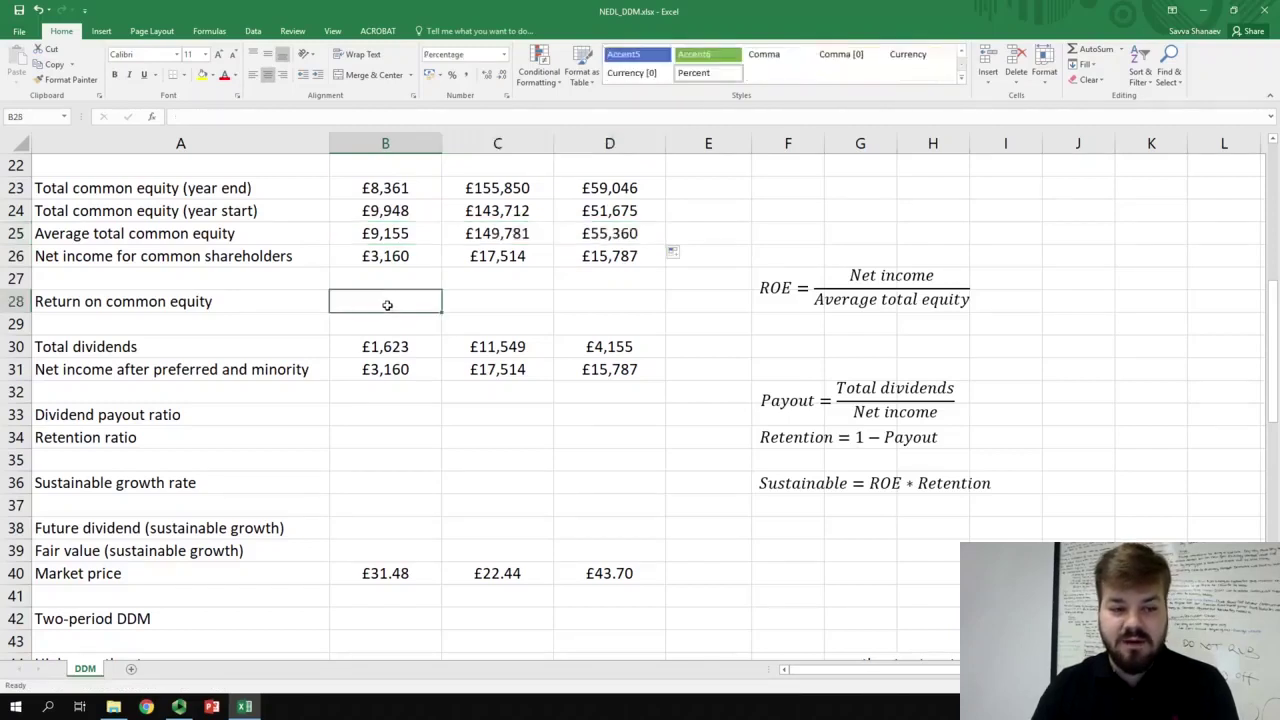
{"action": "type", "text": "="}
{"action": "left_click", "coordinate": [414, 258]}
{"action": "type", "text": "/"}
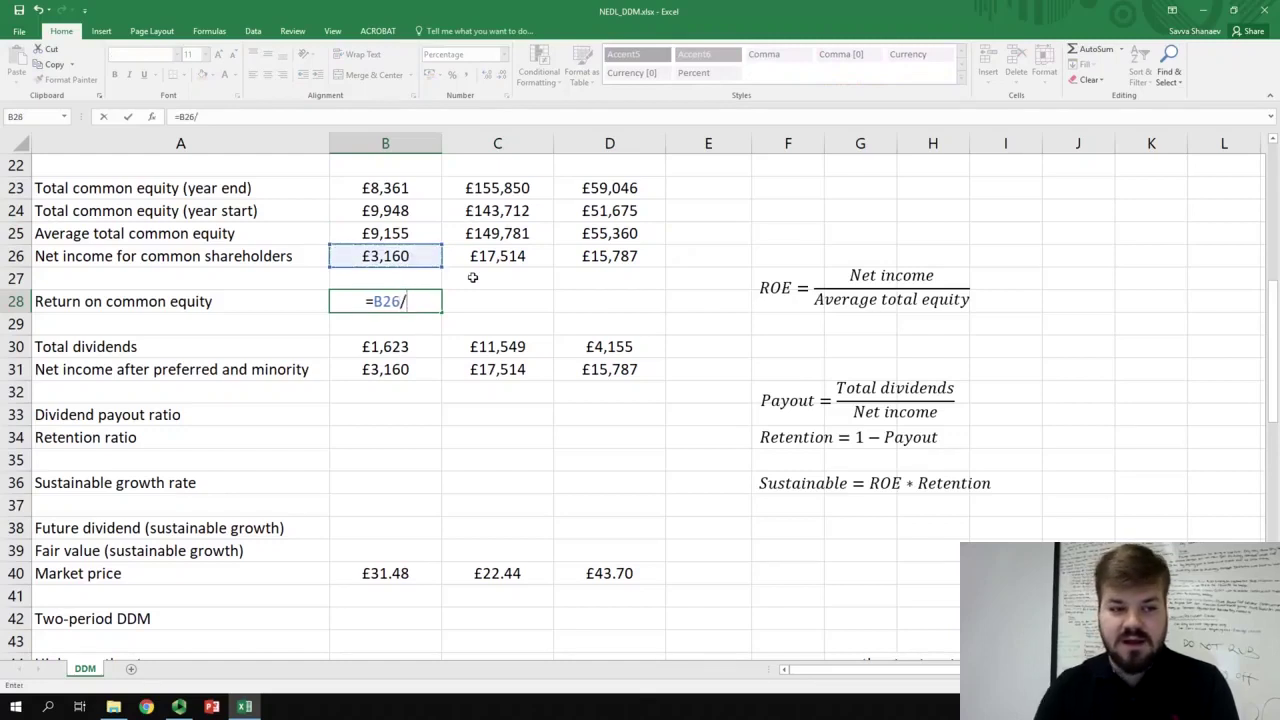
{"action": "left_click", "coordinate": [384, 234]}
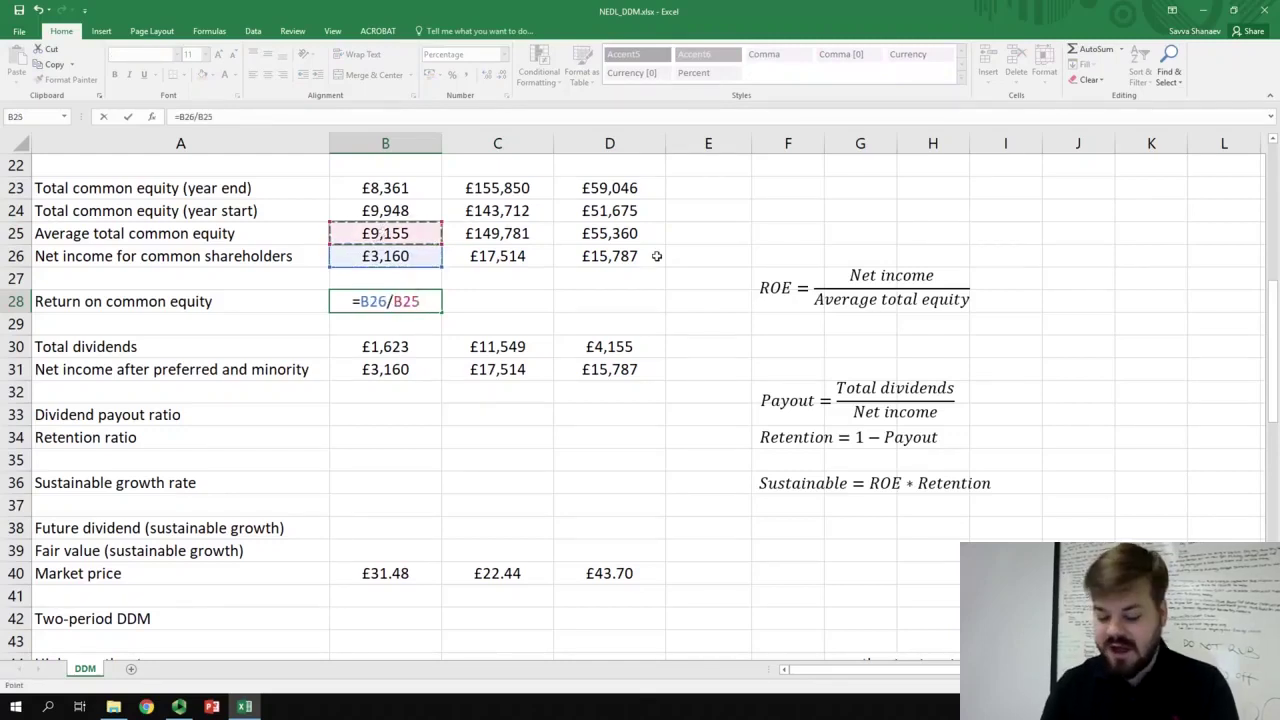
{"action": "key", "text": "Return"}
{"action": "key", "text": "Up"}
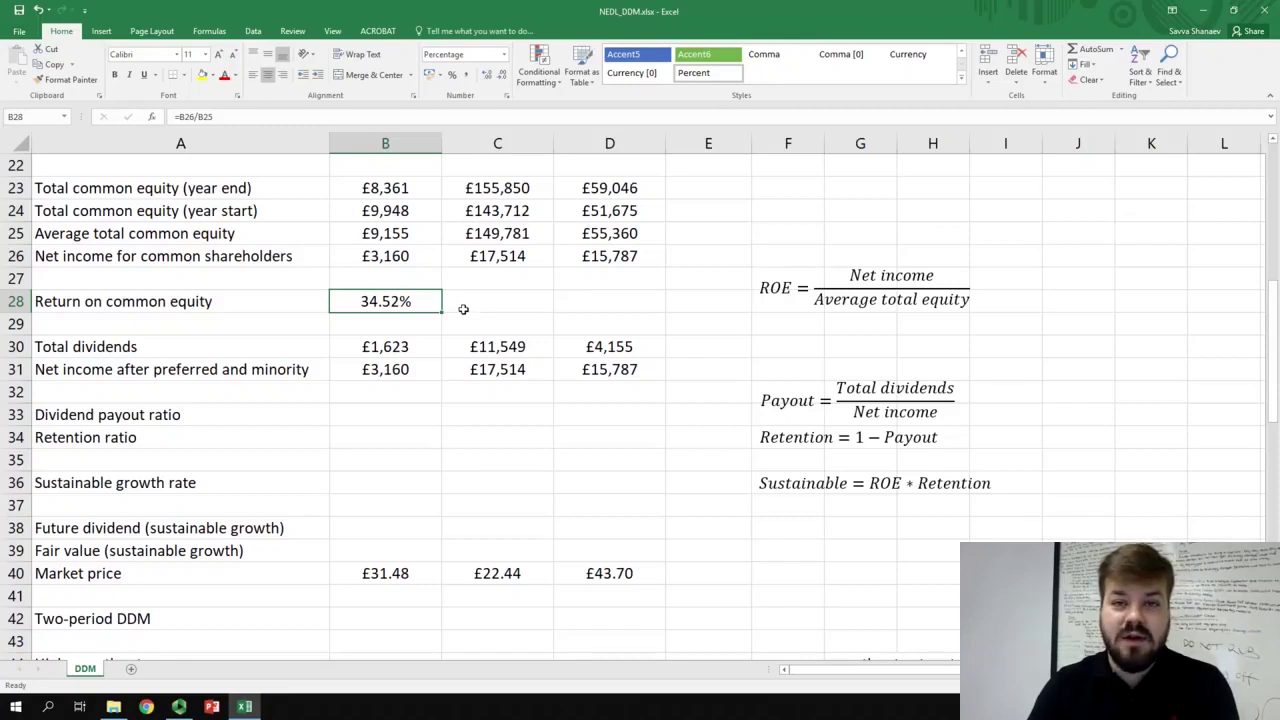
{"action": "left_click_drag", "start_coordinate": [441, 311], "coordinate": [664, 310]}
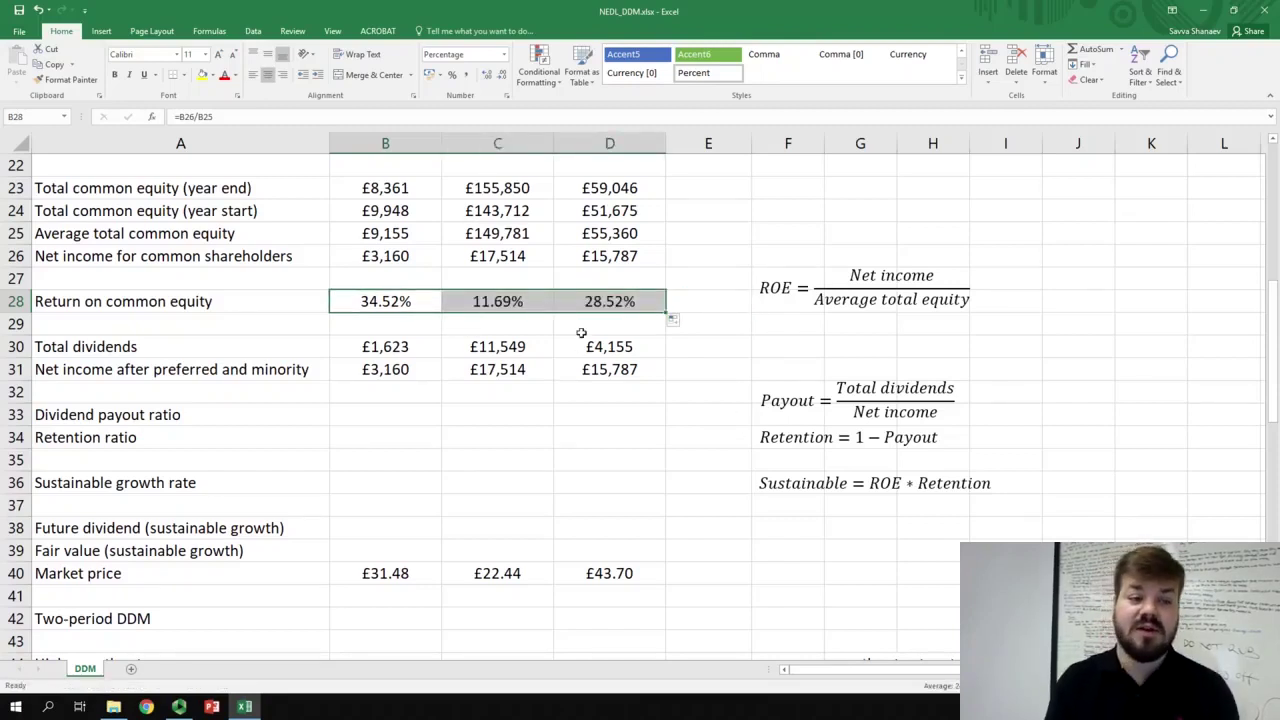
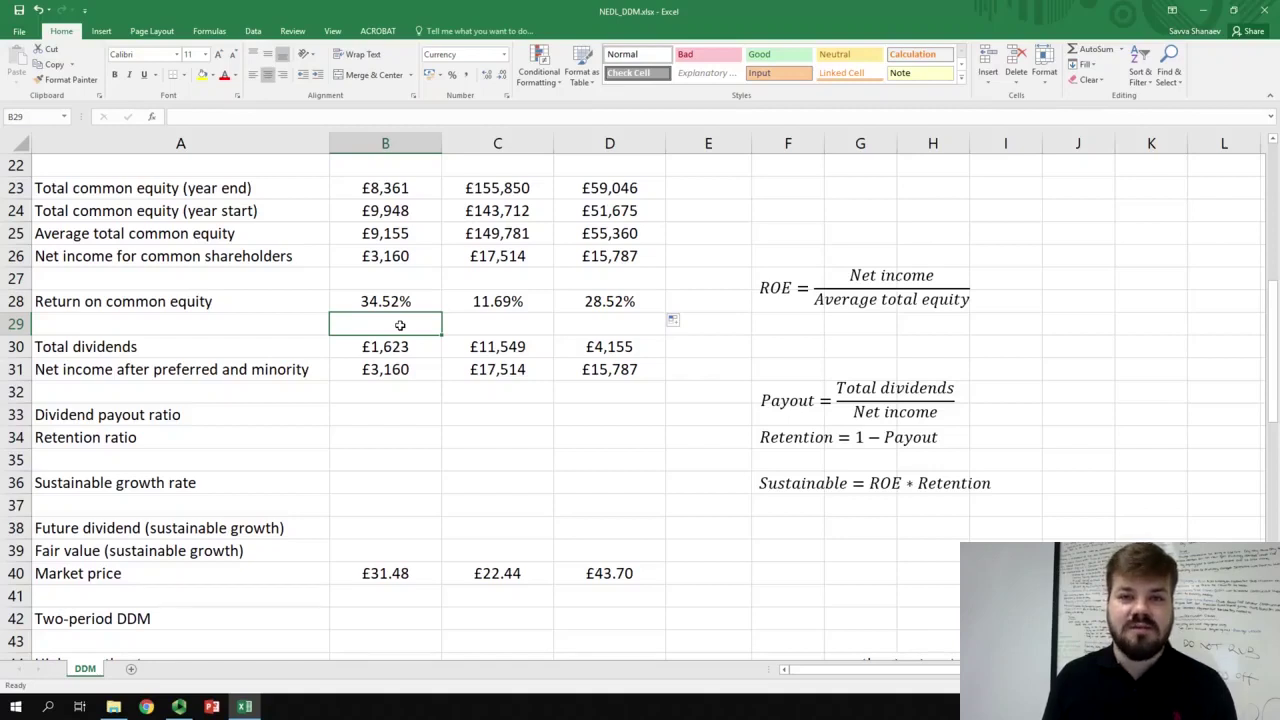
Calculate the dividend payout ratio in B33 with =B30/B31, fill it across to D33, and check the Intel and RDS ratios.
{"action": "left_click", "coordinate": [344, 415]}
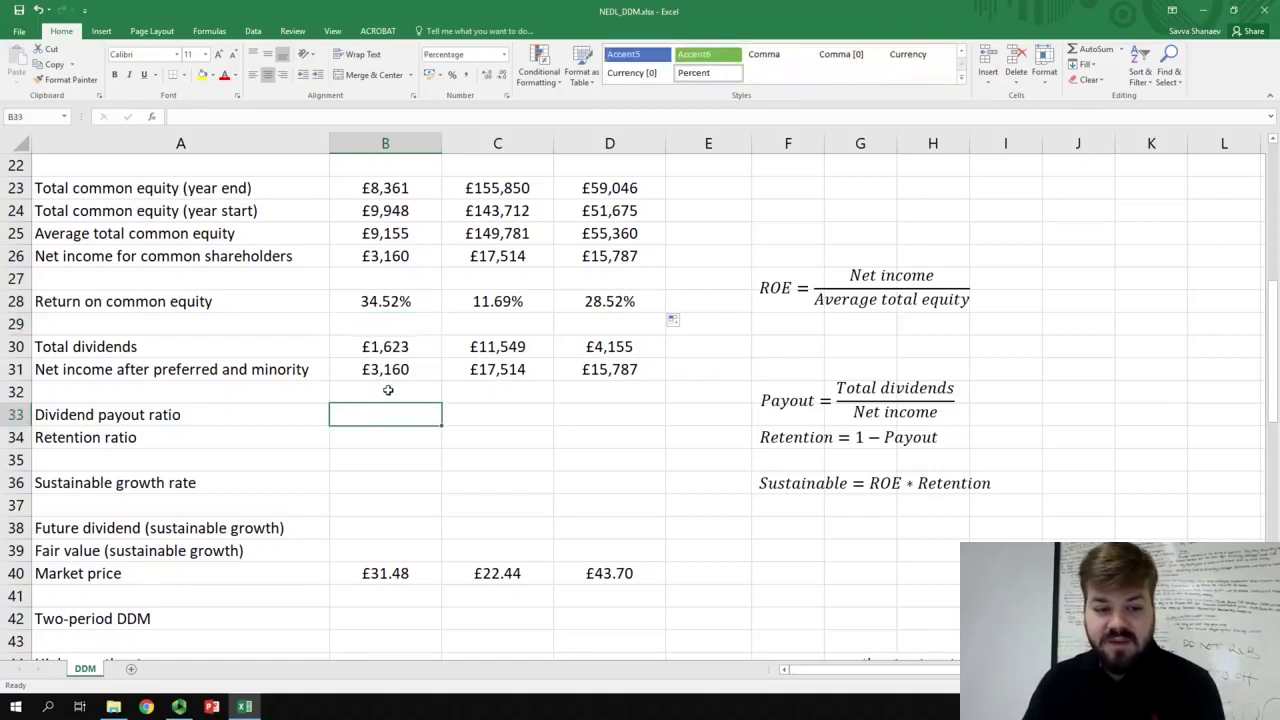
{"action": "type", "text": "="}
{"action": "left_click", "coordinate": [390, 346]}
{"action": "type", "text": "/"}
{"action": "left_click", "coordinate": [390, 370]}
{"action": "key", "text": "Return"}
{"action": "left_click", "coordinate": [425, 418]}
{"action": "left_click_drag", "start_coordinate": [441, 425], "coordinate": [670, 425]}
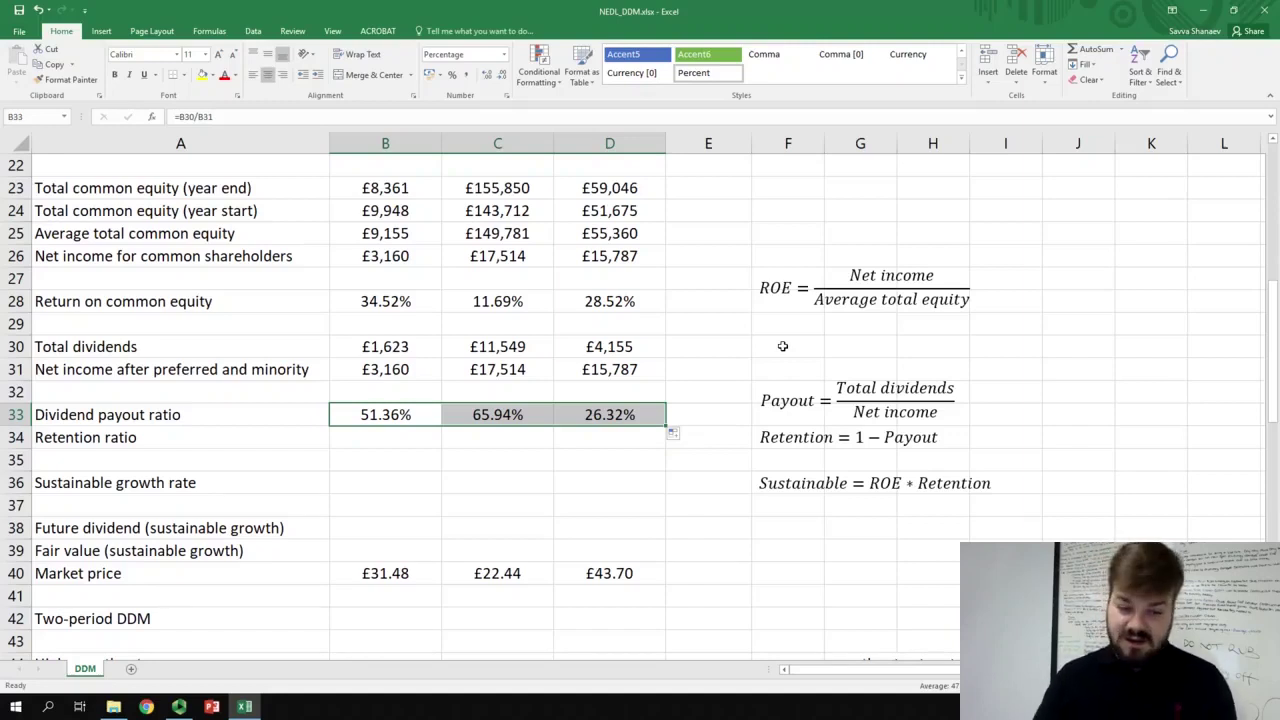
{"action": "left_click", "coordinate": [603, 396]}
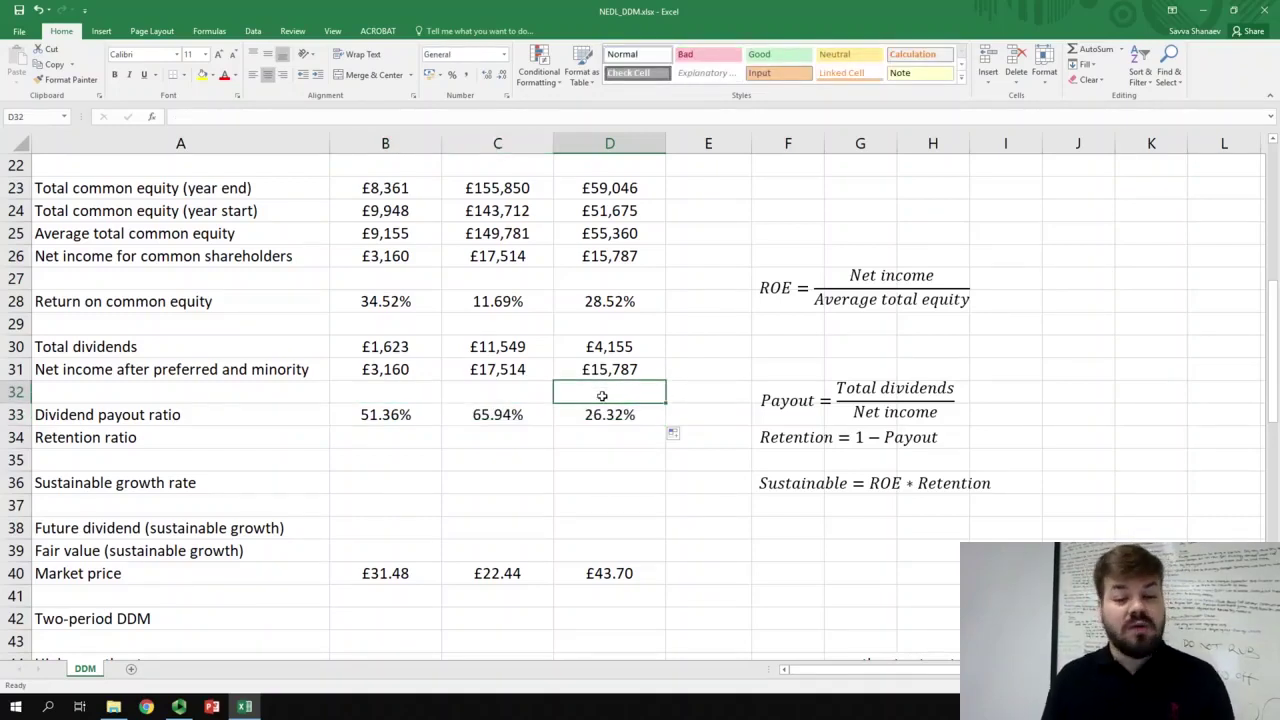
{"action": "left_click", "coordinate": [609, 416]}
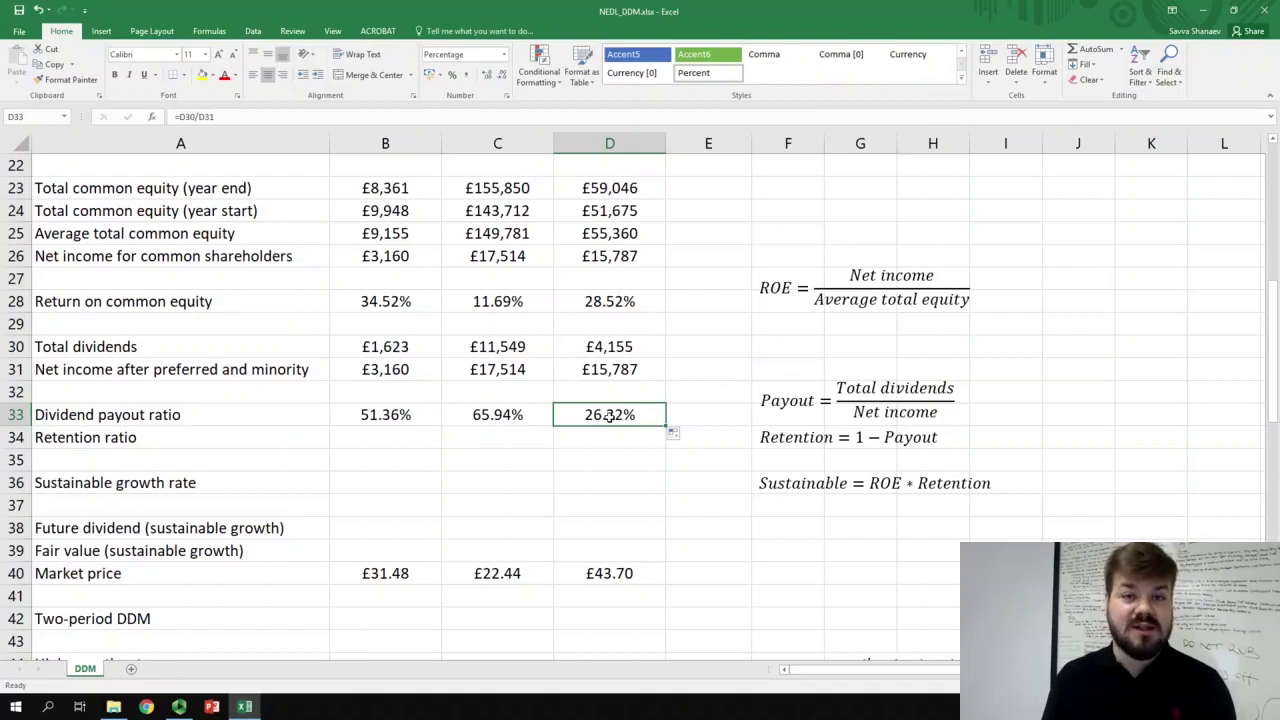
{"action": "left_click", "coordinate": [499, 419]}
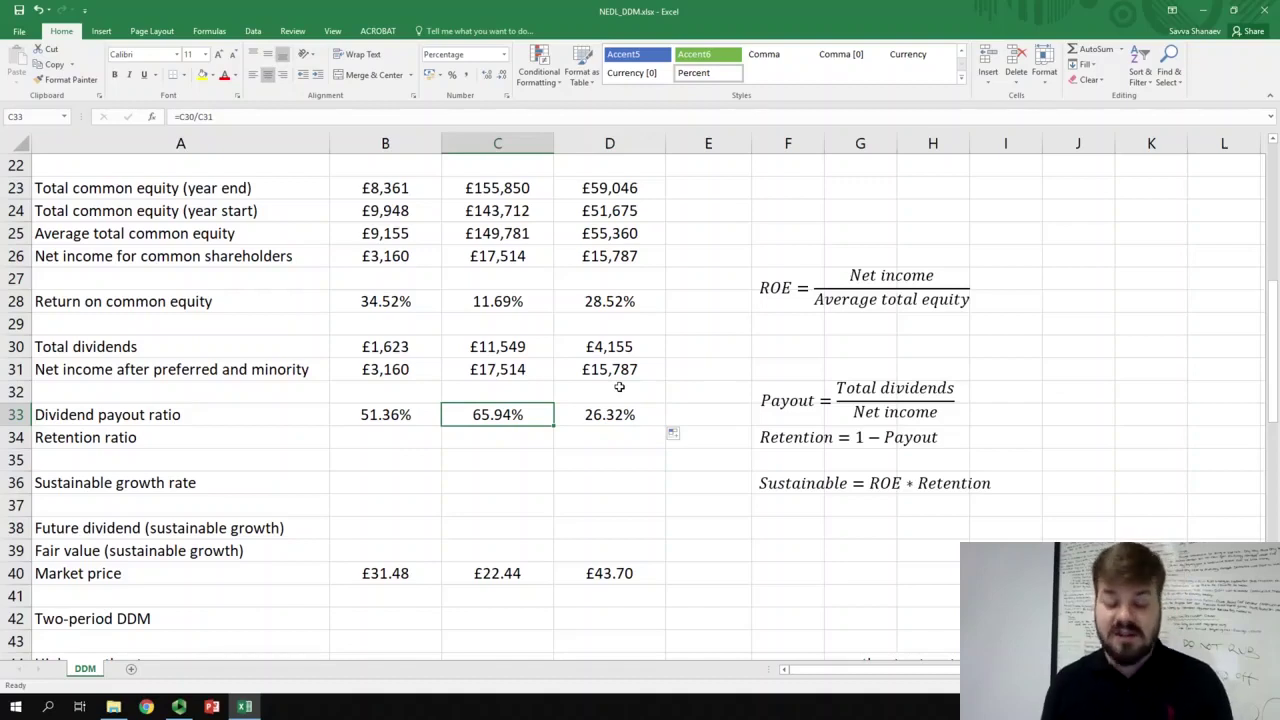
Calculate the retention ratio in B34 with =1-B33 and fill the formula across to D34.
{"action": "left_click", "coordinate": [405, 431]}
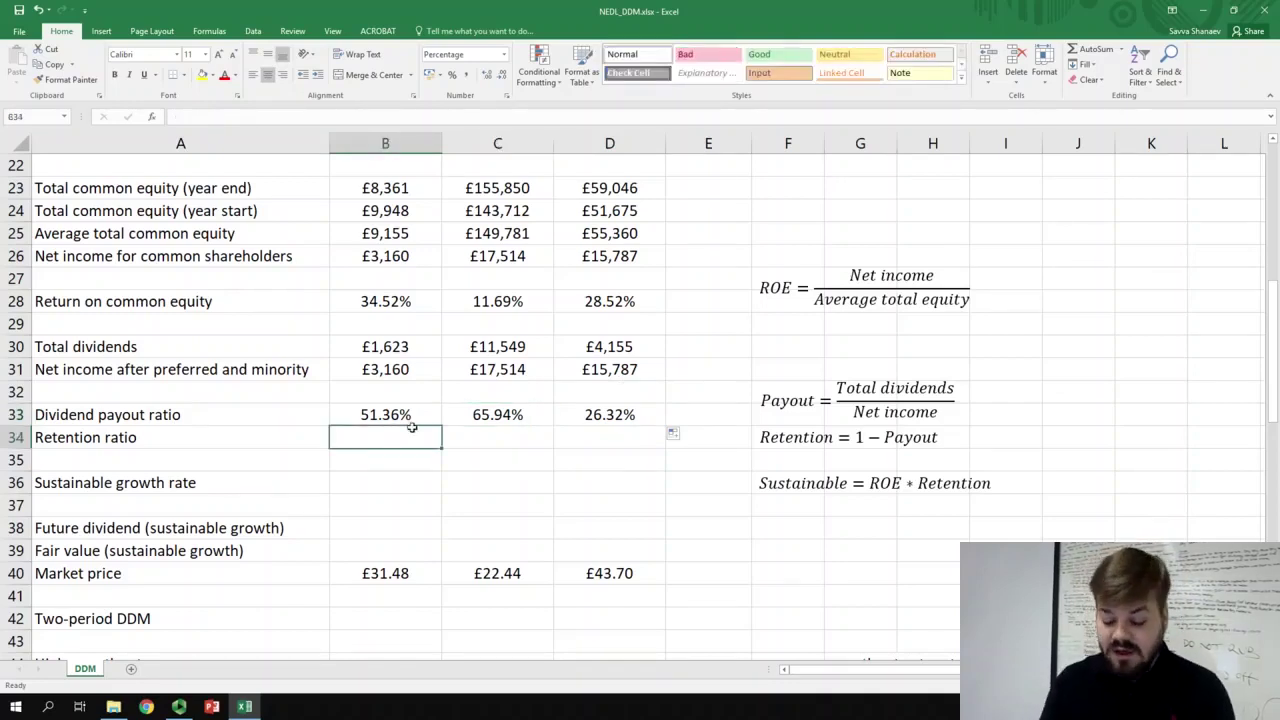
{"action": "type", "text": "=1-"}
{"action": "left_click", "coordinate": [400, 415]}
{"action": "key", "text": "Return"}
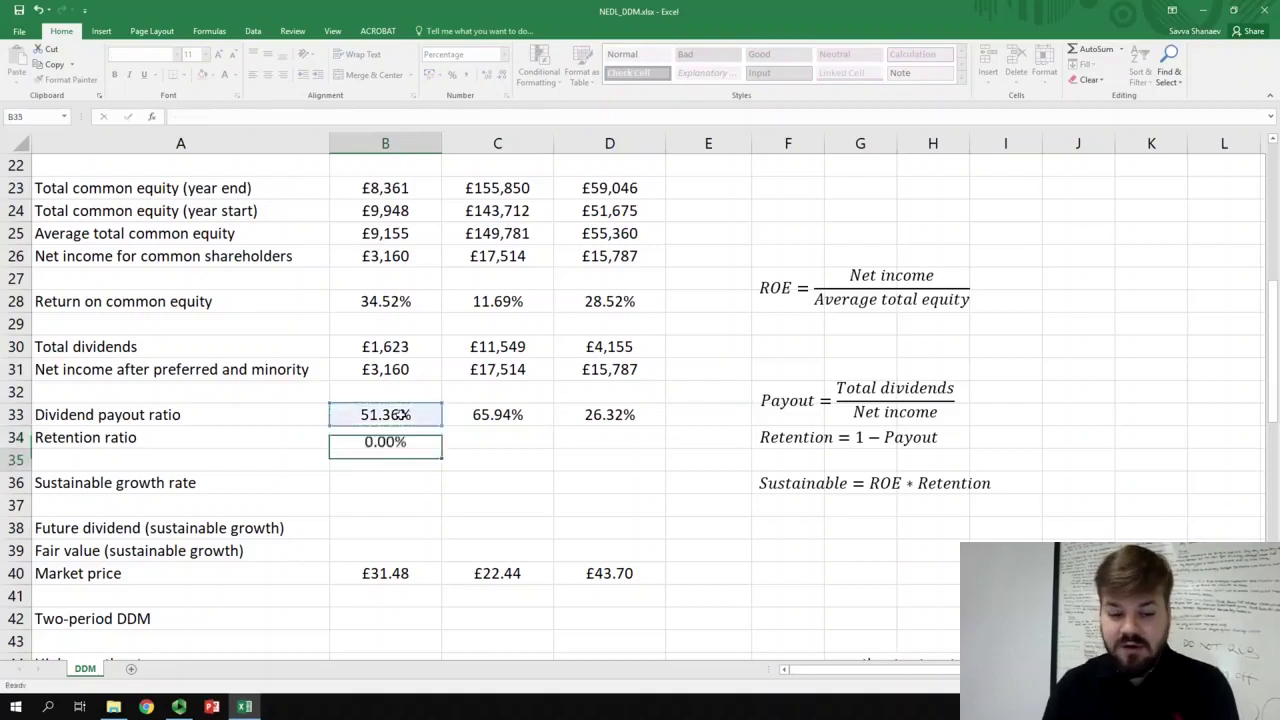
{"action": "left_click", "coordinate": [400, 437]}
{"action": "left_click_drag", "start_coordinate": [442, 448], "coordinate": [664, 462]}
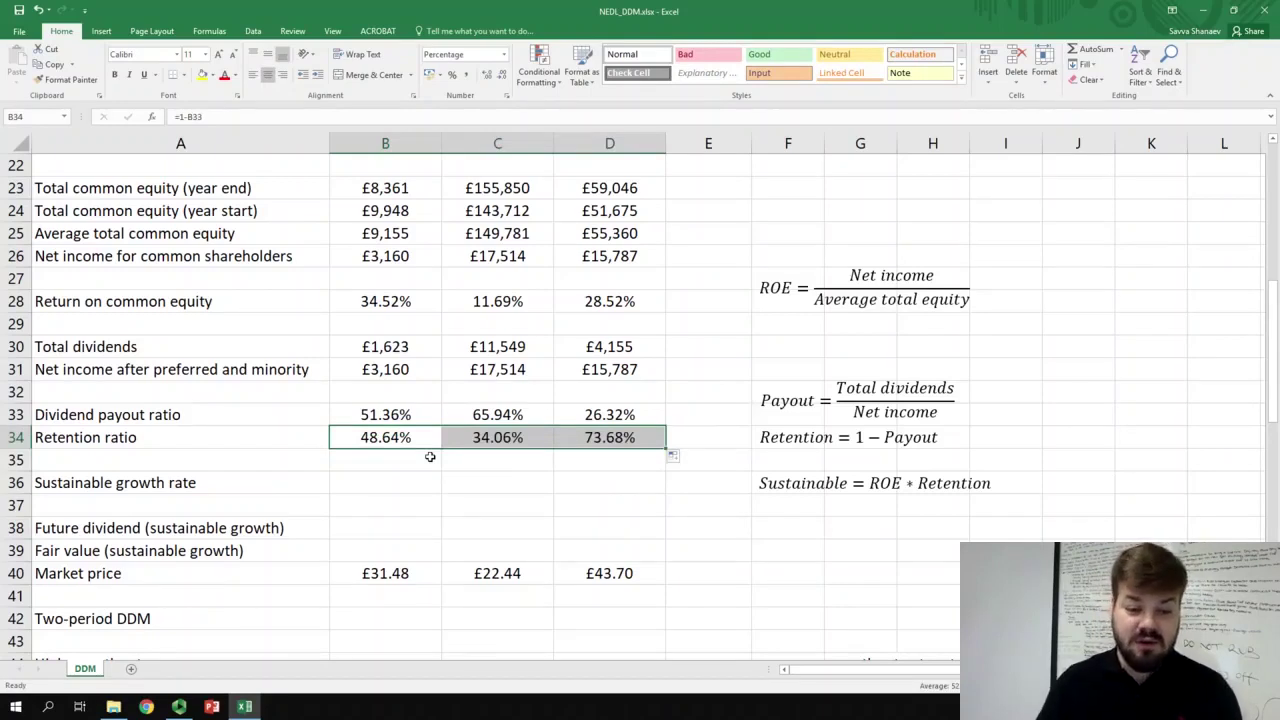
Calculate the sustainable growth rate in B36 with =B28*B34 and fill the formula across to D36.
{"action": "left_click", "coordinate": [393, 485]}
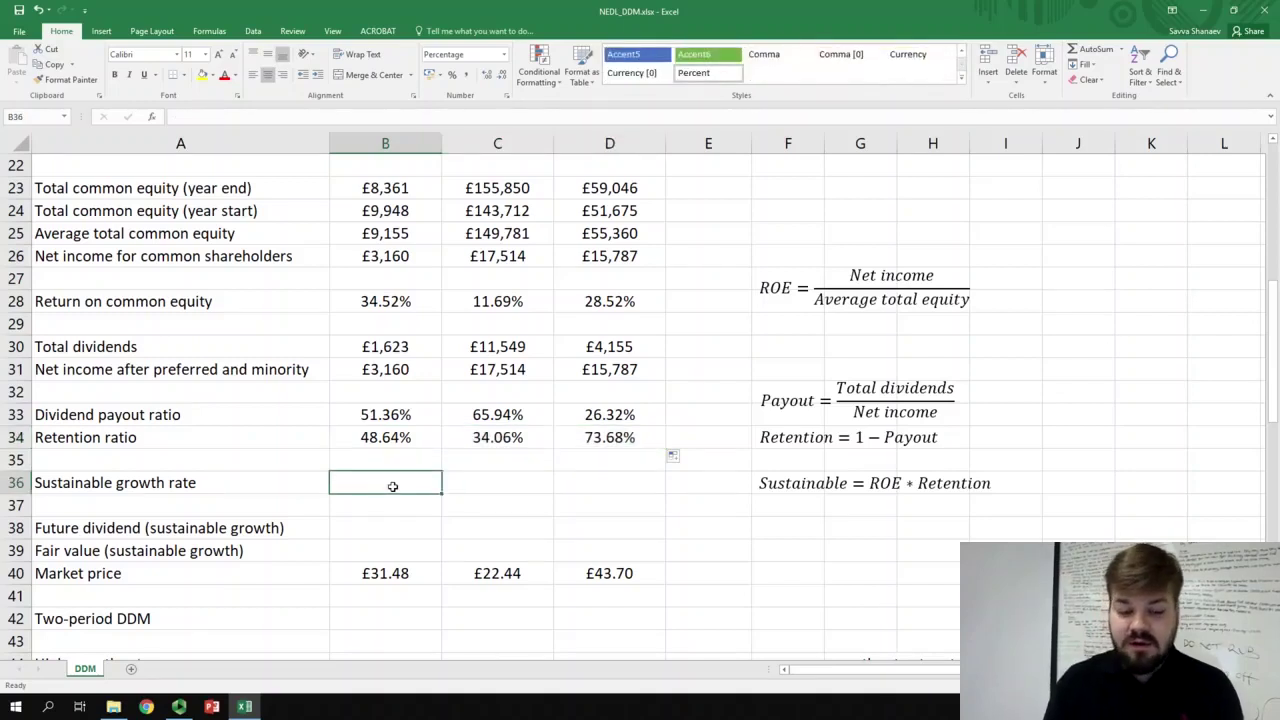
{"action": "type", "text": "="}
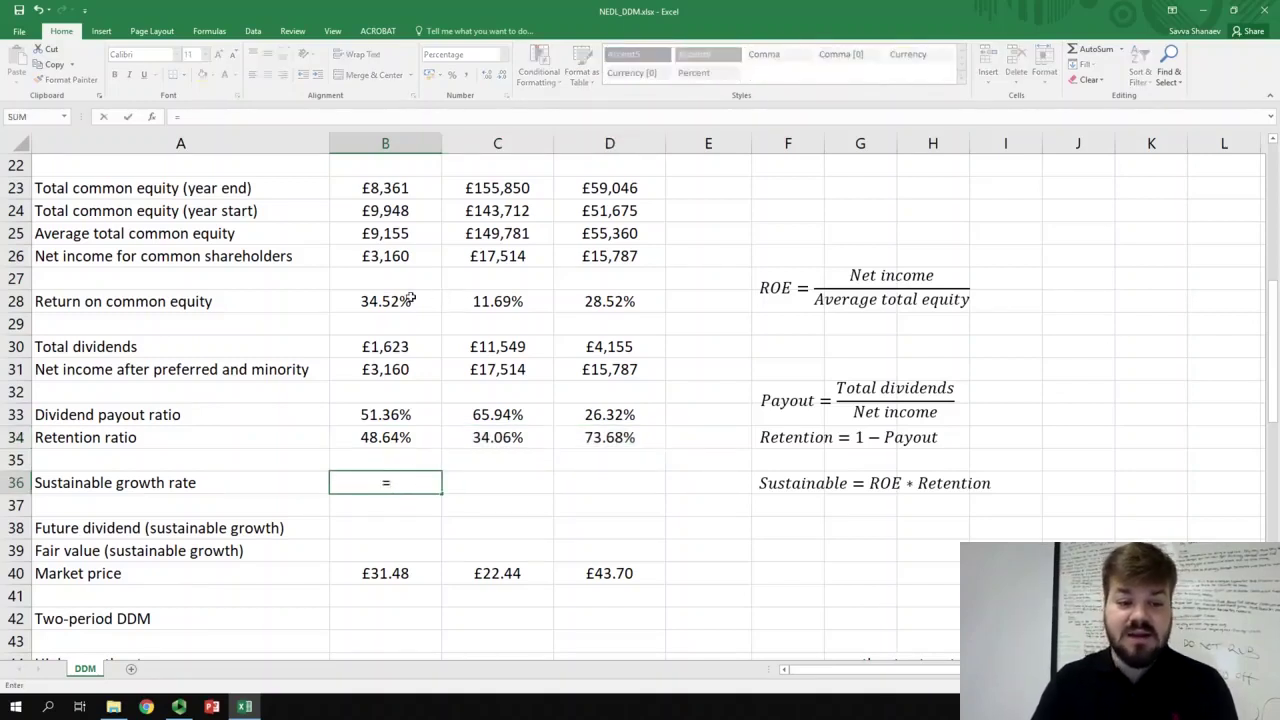
{"action": "left_click", "coordinate": [409, 299]}
{"action": "type", "text": "*"}
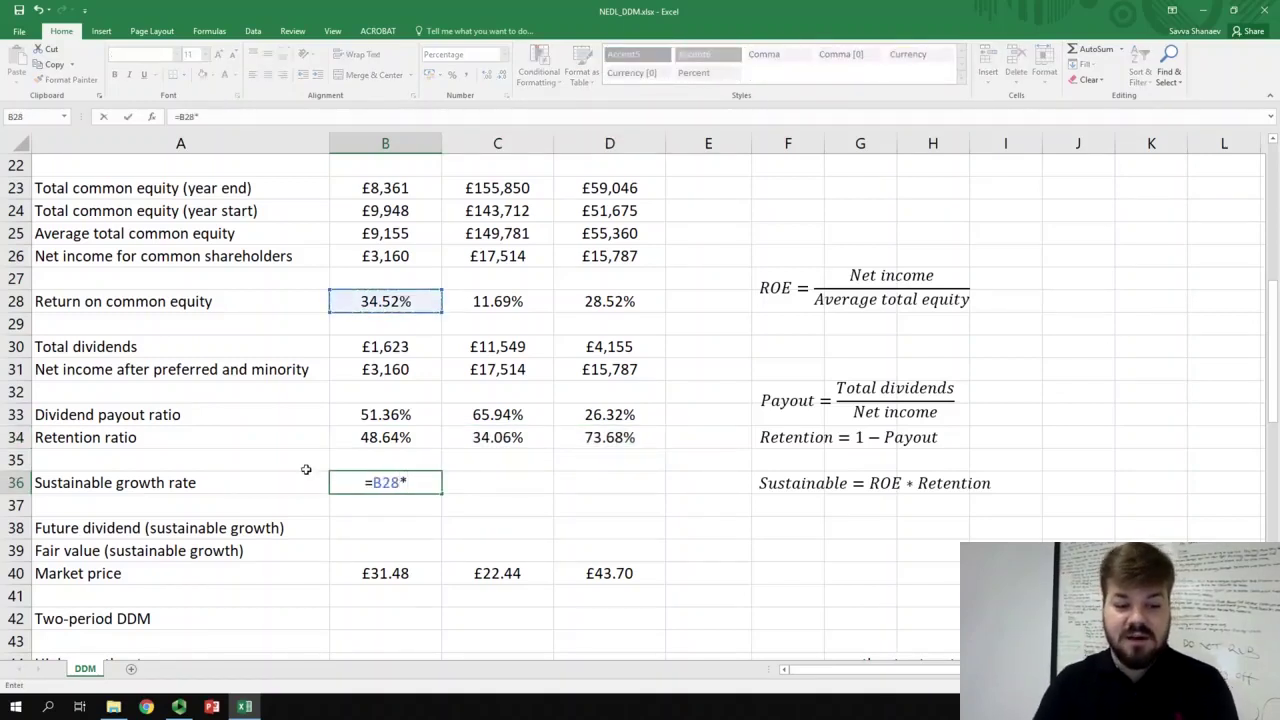
{"action": "left_click", "coordinate": [377, 438]}
{"action": "key", "text": "ctrl+Return"}
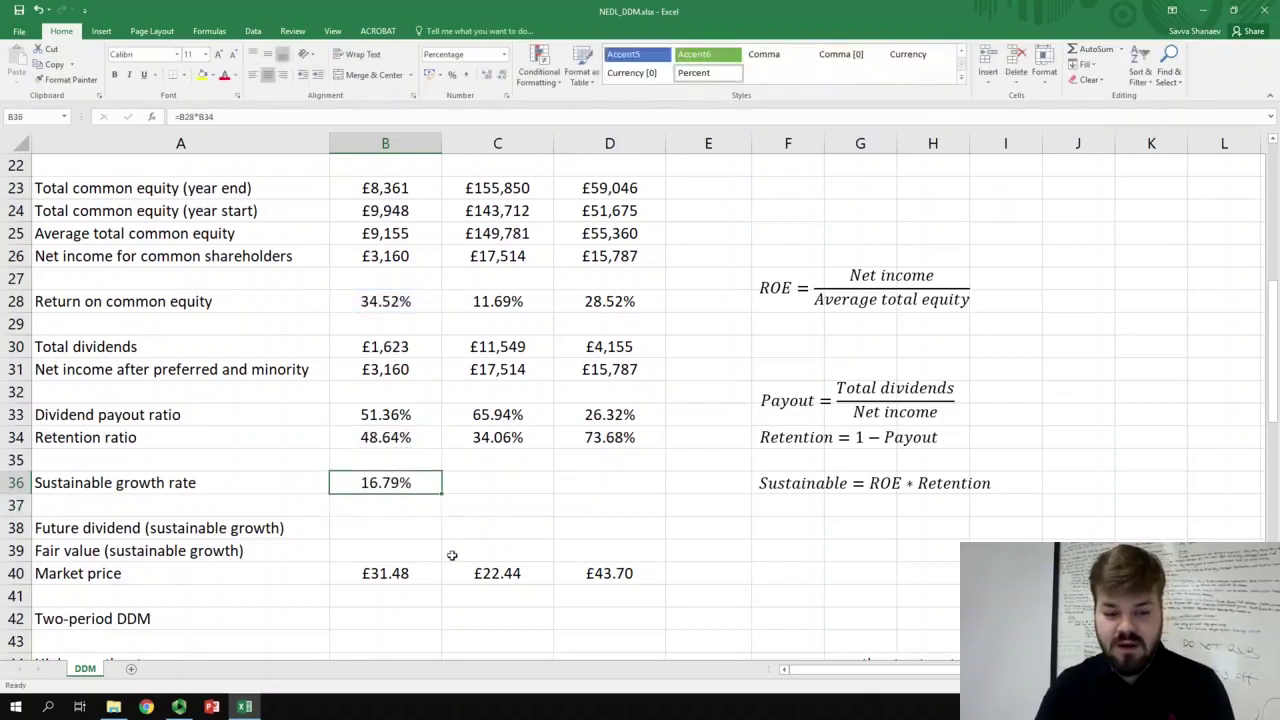
{"action": "left_click_drag", "start_coordinate": [441, 493], "coordinate": [665, 492]}
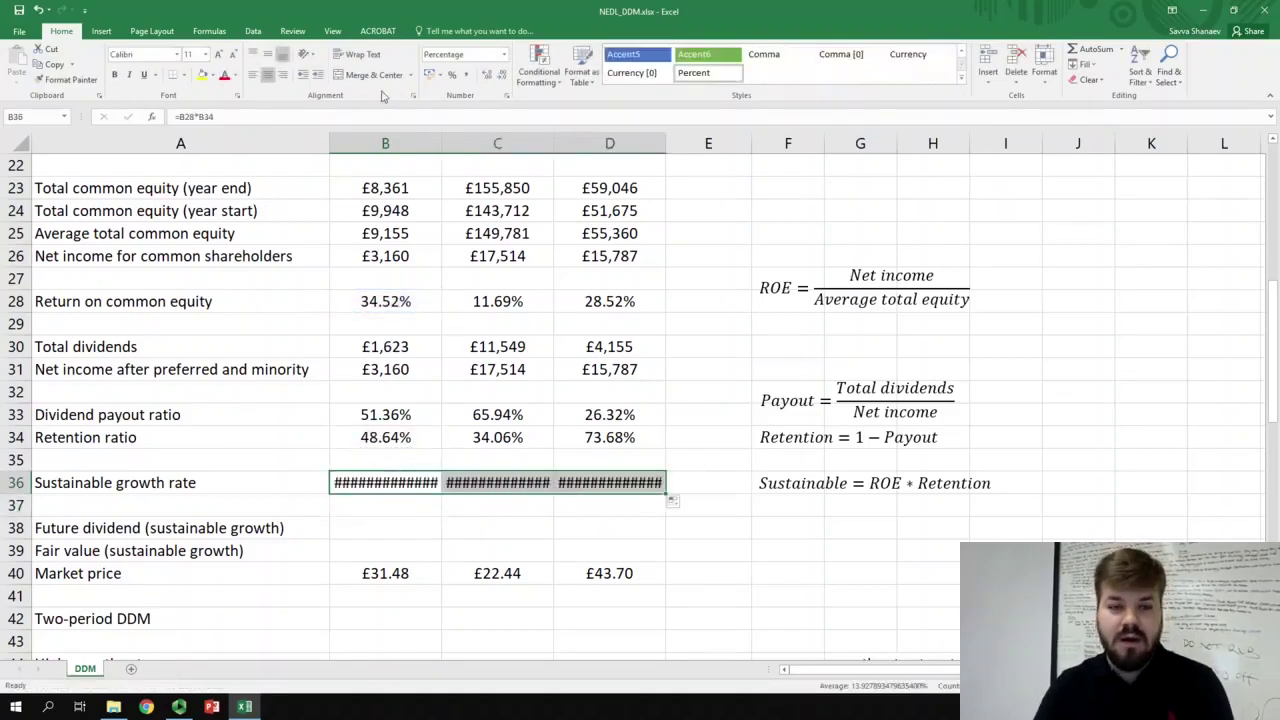
Format the sustainable growth rates in B36:D36 as percentages with two decimals and check each company's rate.
{"action": "left_click", "coordinate": [455, 76]}
{"action": "left_click", "coordinate": [488, 76]}
{"action": "left_click", "coordinate": [488, 76]}
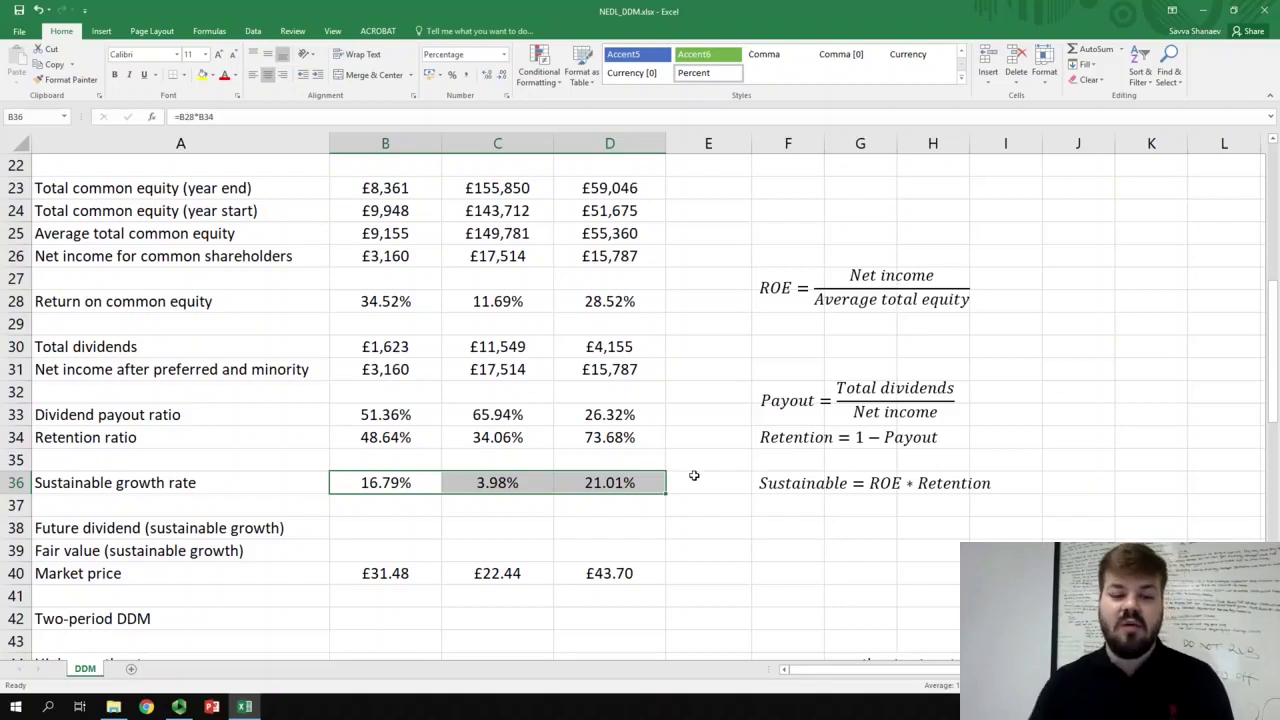
{"action": "left_click", "coordinate": [412, 486]}
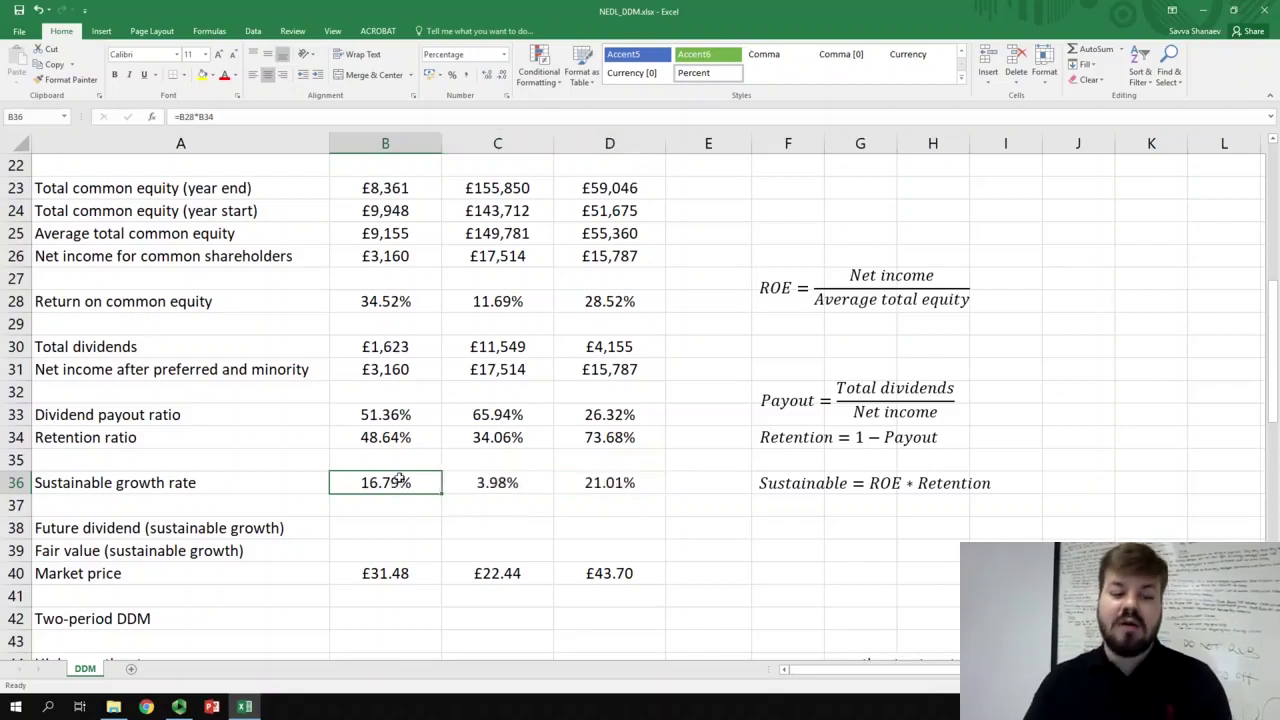
{"action": "left_click", "coordinate": [484, 483]}
{"action": "left_click", "coordinate": [628, 483]}
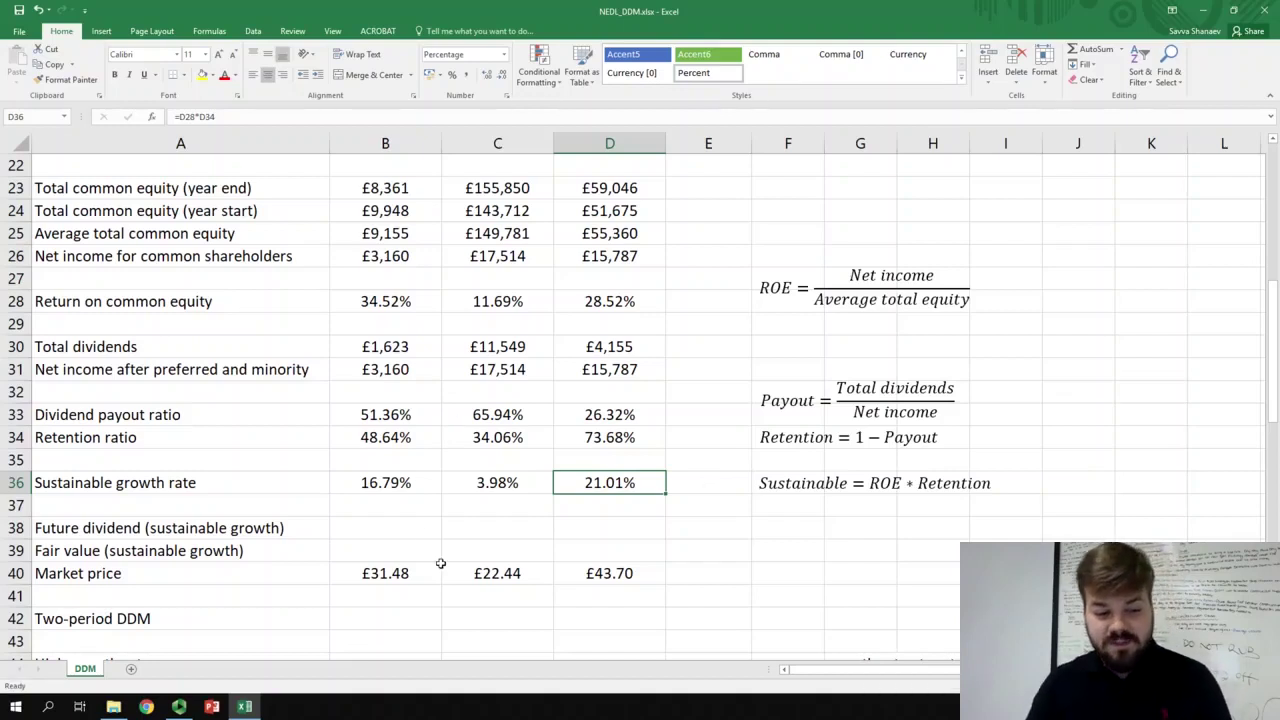
Calculate the future dividend under sustainable growth in B38 with =B5*(1+B36) and fill the formula across to D38.
{"action": "left_click", "coordinate": [421, 520]}
{"action": "type", "text": "="}
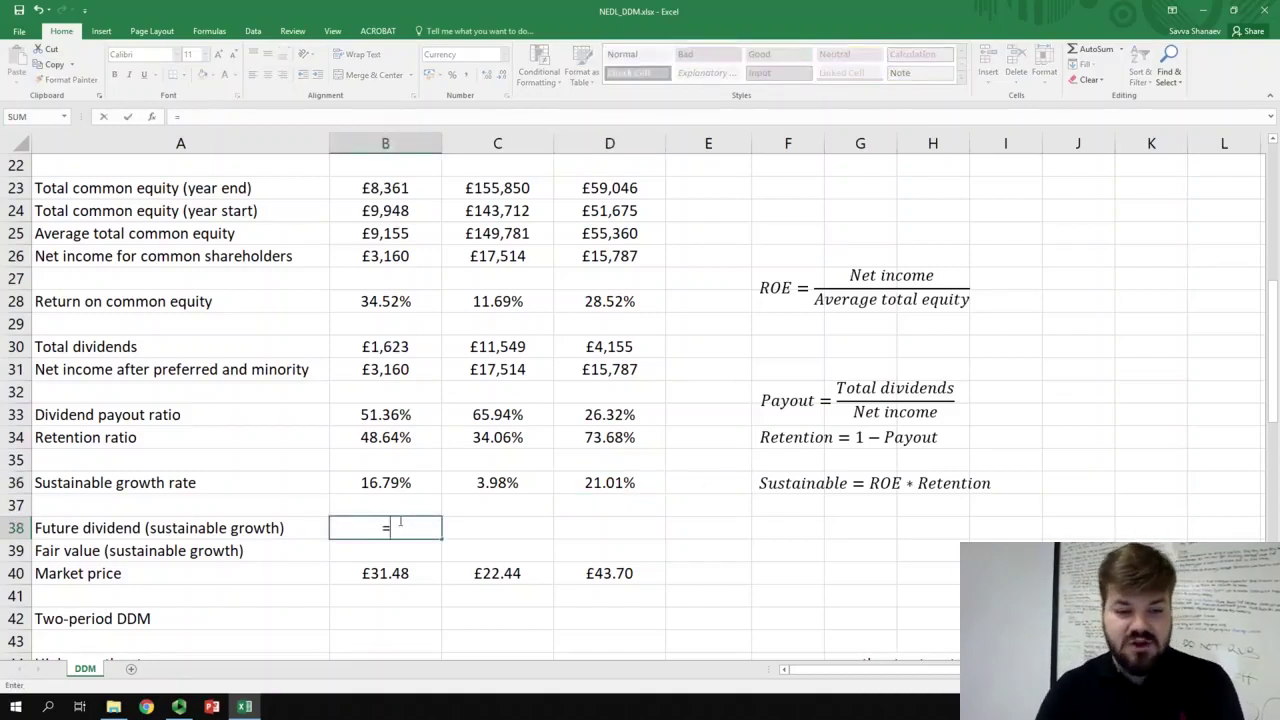
{"action": "scroll", "coordinate": [408, 370], "scroll_direction": "up", "scroll_amount": 7}
{"action": "left_click", "coordinate": [395, 256]}
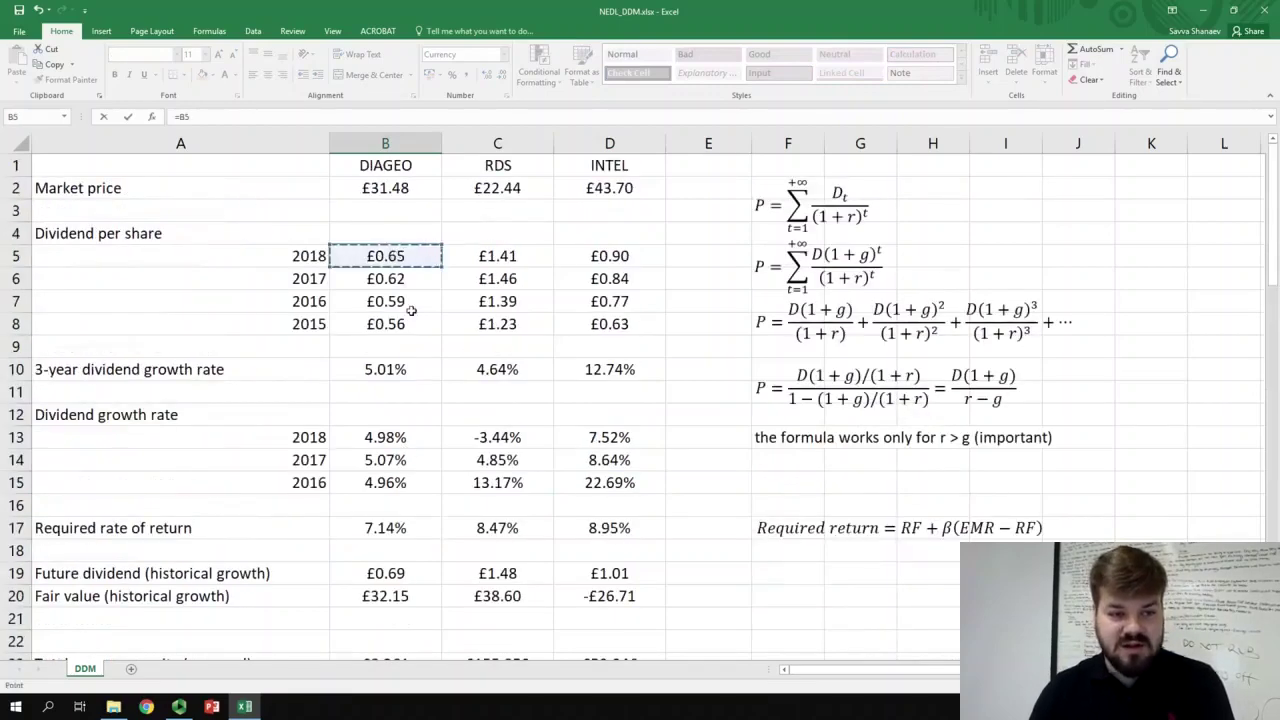
{"action": "scroll", "coordinate": [420, 334], "scroll_direction": "down", "scroll_amount": 11}
{"action": "scroll", "coordinate": [421, 340], "scroll_direction": "up", "scroll_amount": 3}
{"action": "type", "text": "*(1+"}
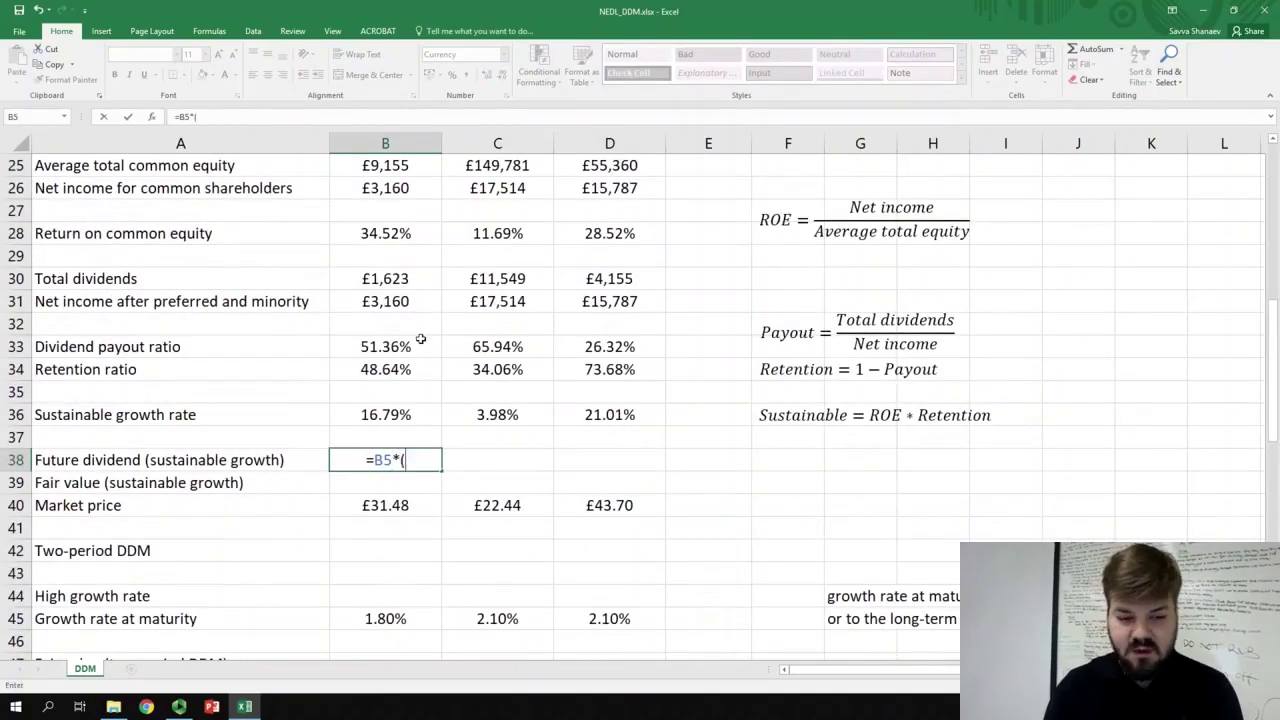
{"action": "left_click", "coordinate": [419, 418]}
{"action": "type", "text": ")"}
{"action": "key", "text": "ctrl+Return"}
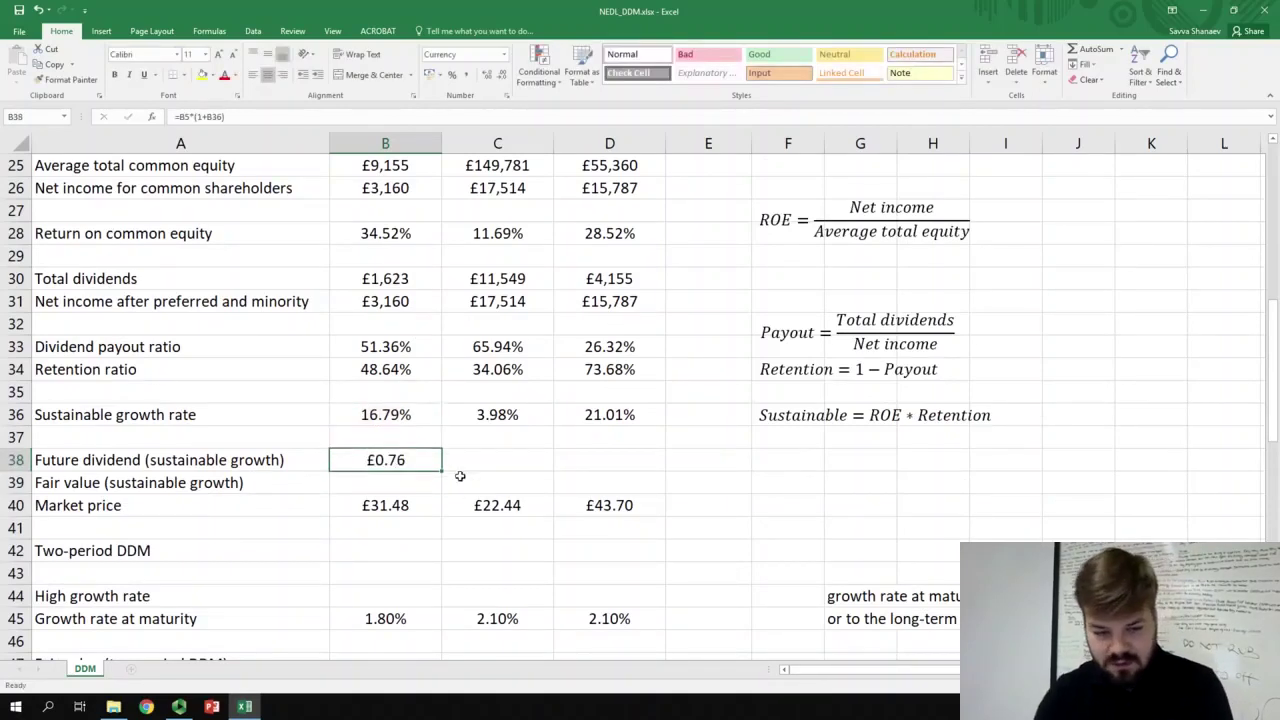
{"action": "left_click_drag", "start_coordinate": [441, 470], "coordinate": [641, 466]}
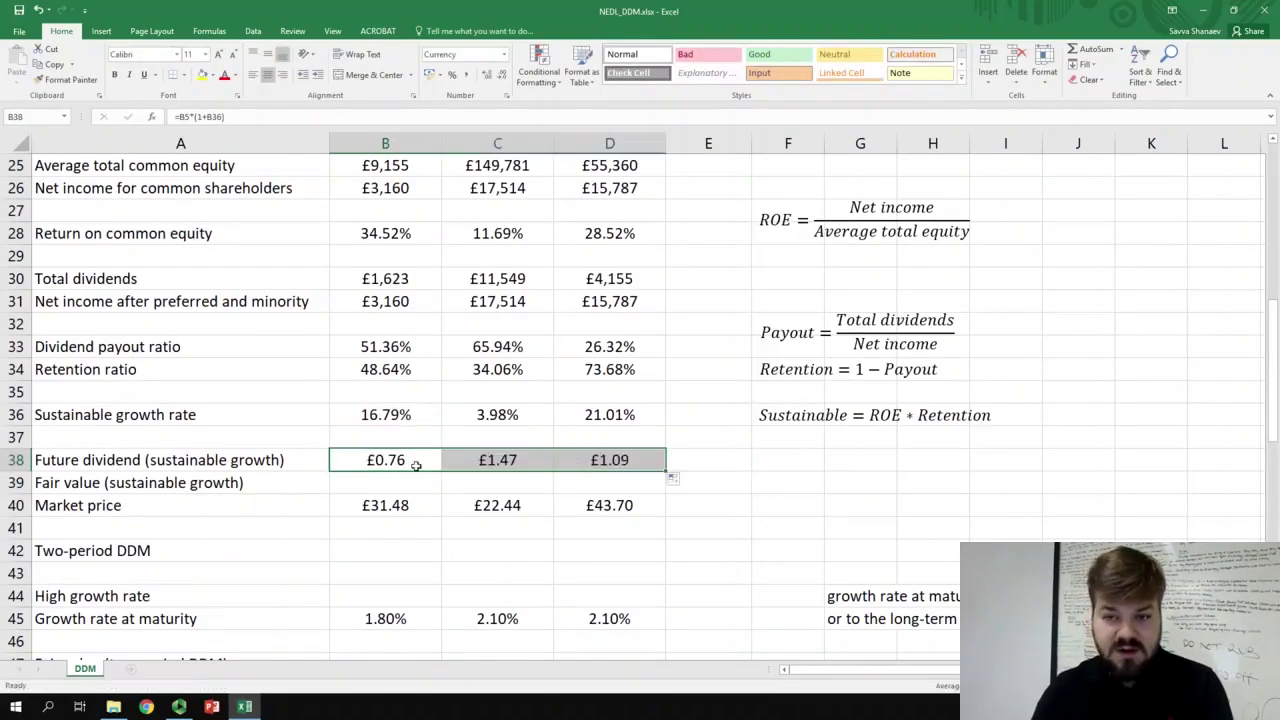
Calculate the fair value under sustainable growth in B39 with =B38/(B17-B36) and fill the formula across to D39.
{"action": "left_click", "coordinate": [391, 487]}
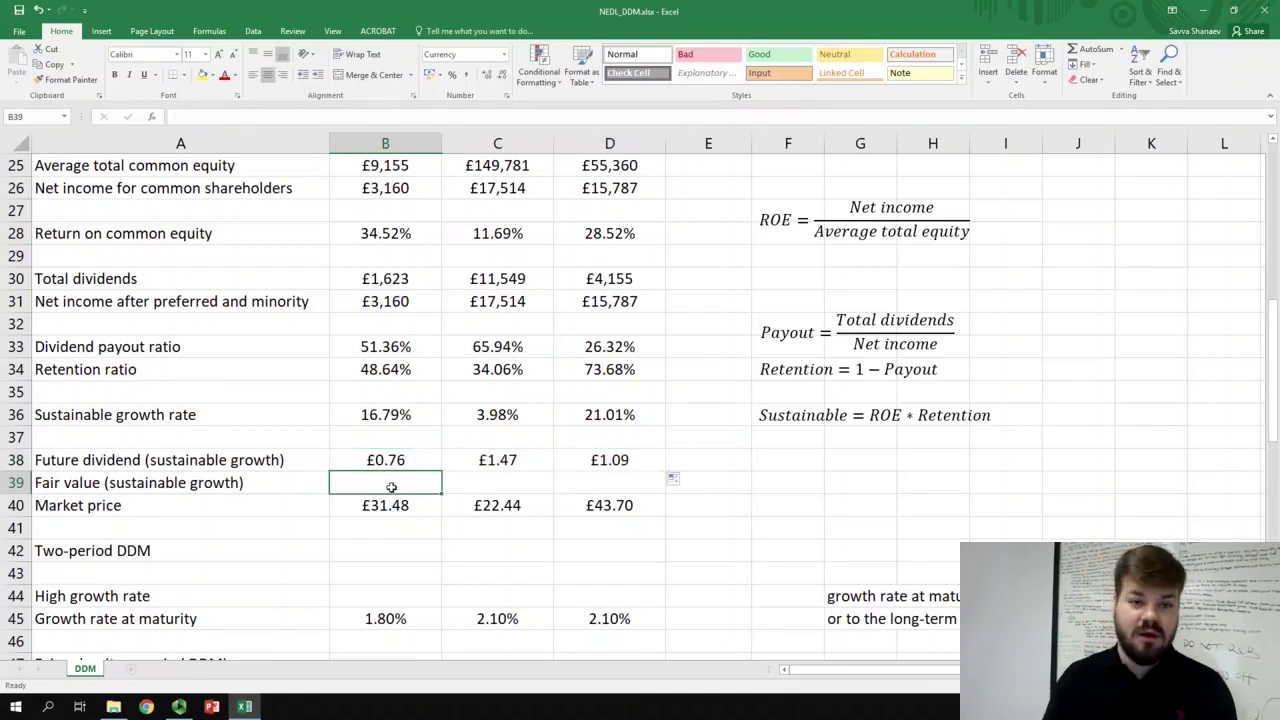
{"action": "type", "text": "="}
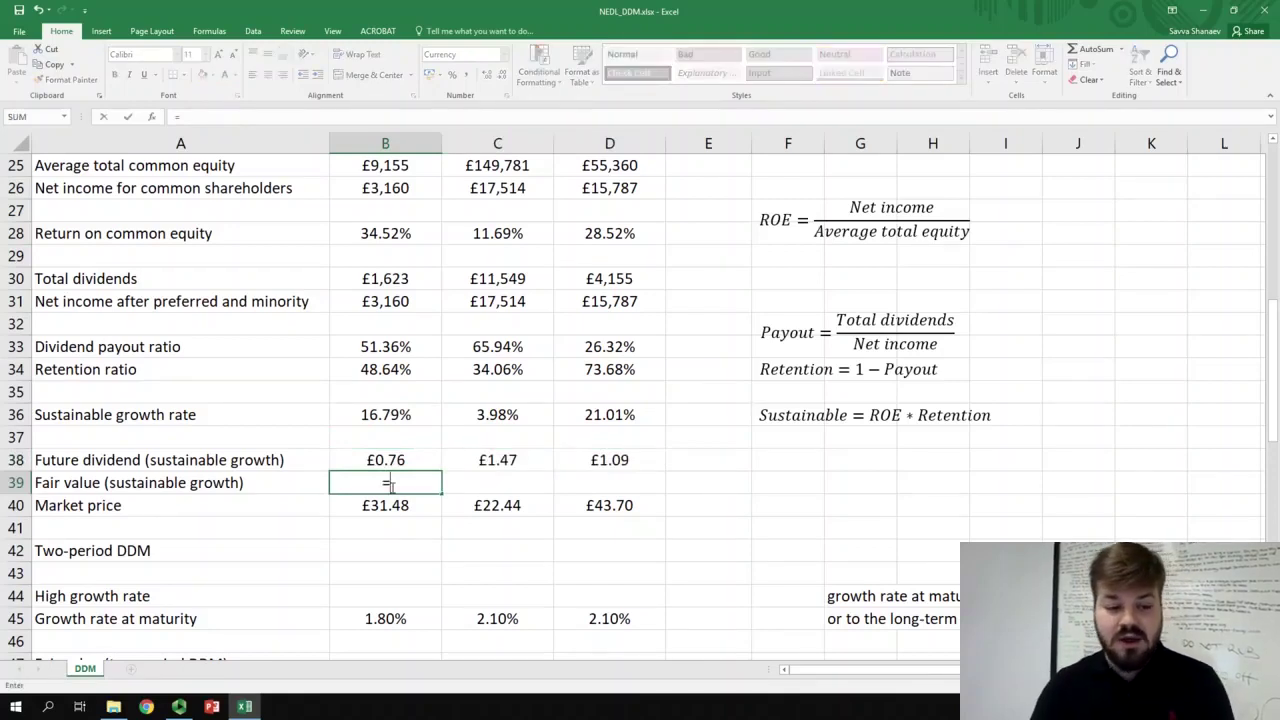
{"action": "left_click", "coordinate": [387, 460]}
{"action": "type", "text": "/("}
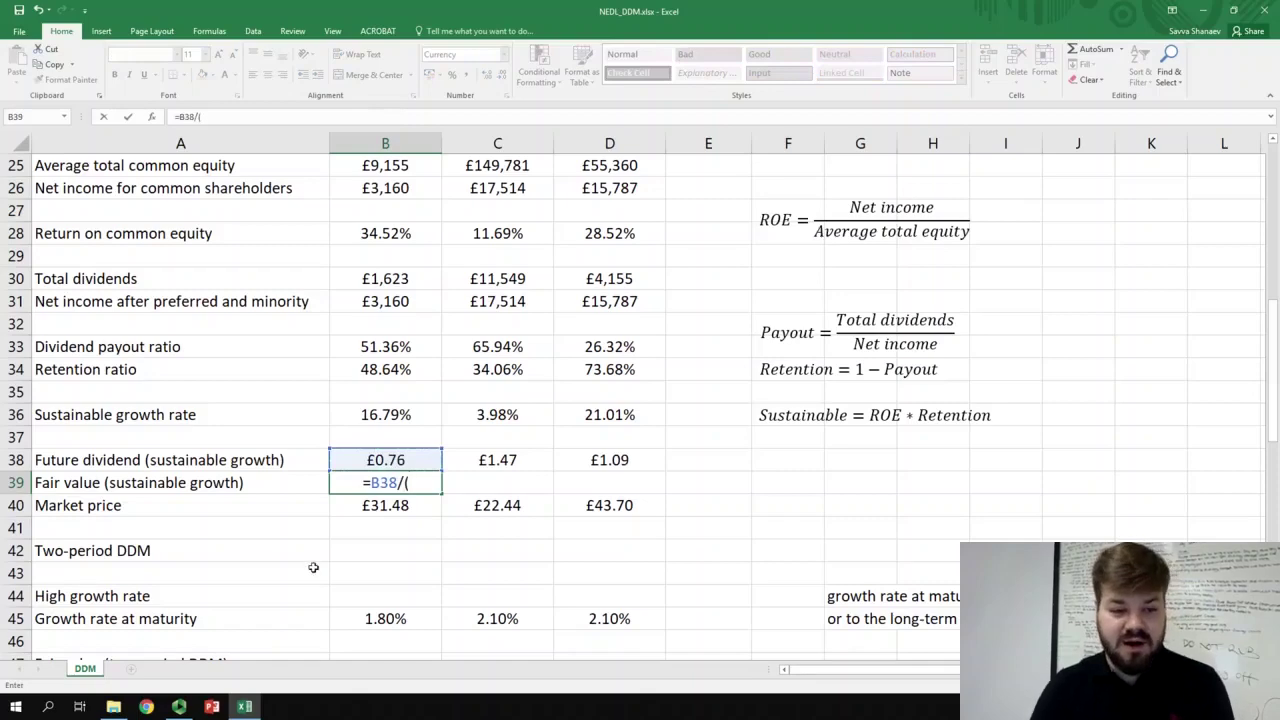
{"action": "scroll", "coordinate": [409, 530], "scroll_direction": "up", "scroll_amount": 2}
{"action": "scroll", "coordinate": [409, 500], "scroll_direction": "up", "scroll_amount": 4}
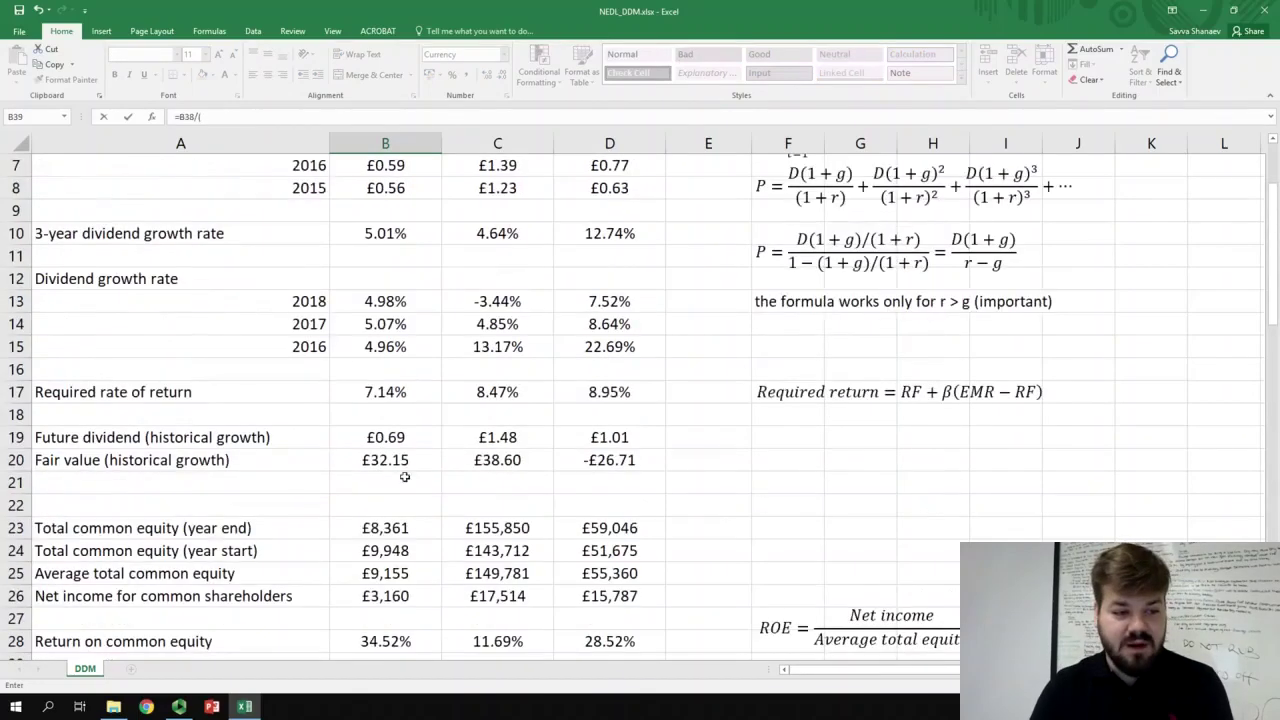
{"action": "left_click", "coordinate": [368, 391]}
{"action": "type", "text": "-"}
{"action": "scroll", "coordinate": [530, 520], "scroll_direction": "down", "scroll_amount": 3}
{"action": "scroll", "coordinate": [450, 510], "scroll_direction": "down", "scroll_amount": 3}
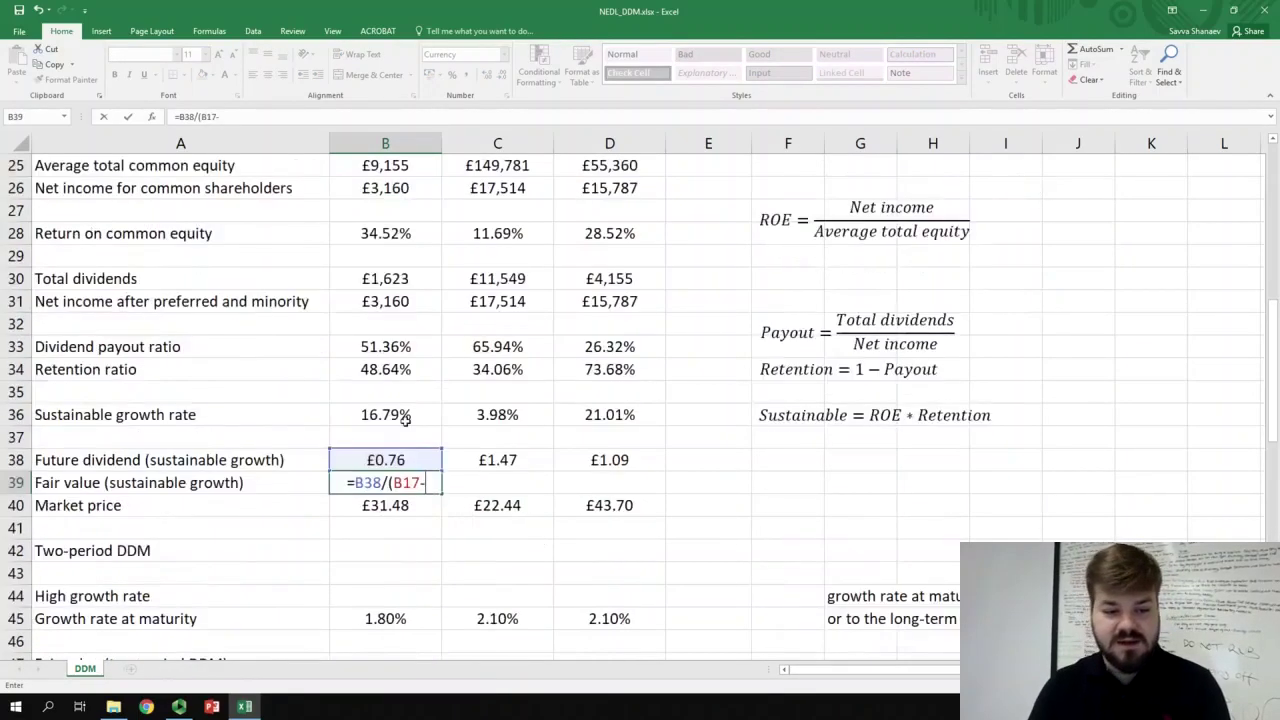
{"action": "left_click", "coordinate": [400, 415]}
{"action": "type", "text": ")"}
{"action": "key", "text": "Return"}
{"action": "key", "text": "Up"}
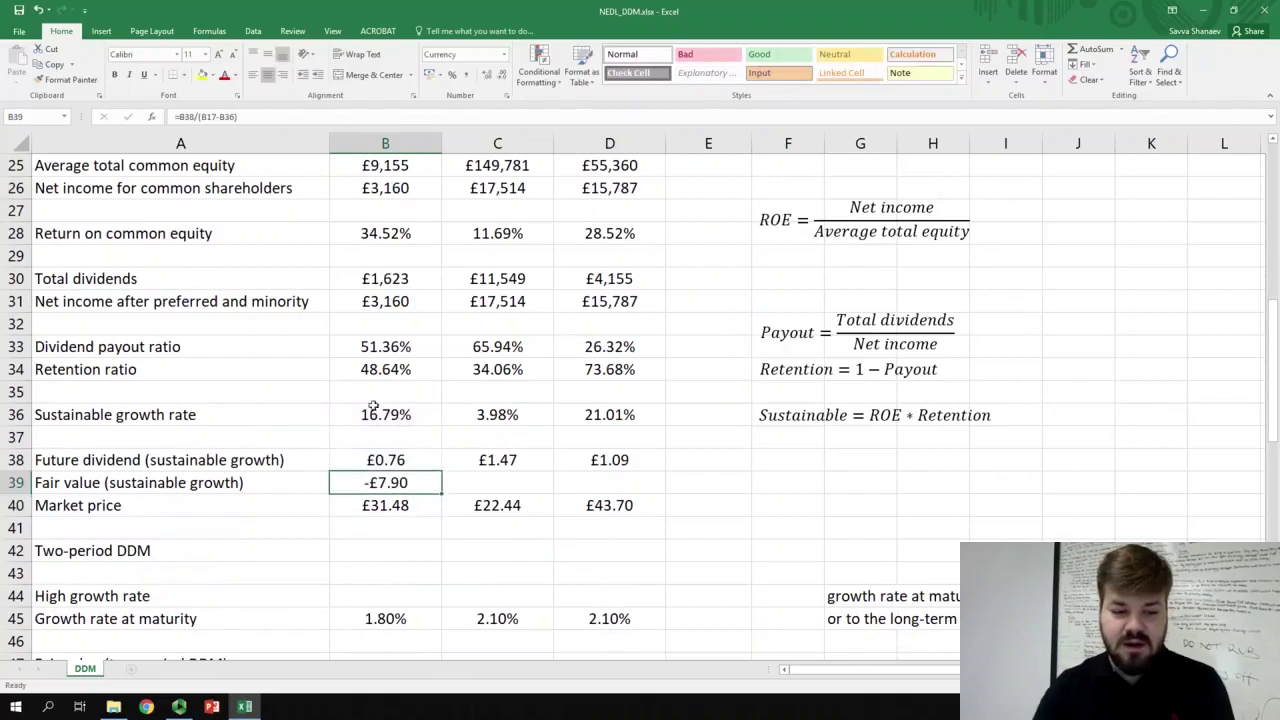
{"action": "left_click_drag", "start_coordinate": [441, 494], "coordinate": [655, 490]}
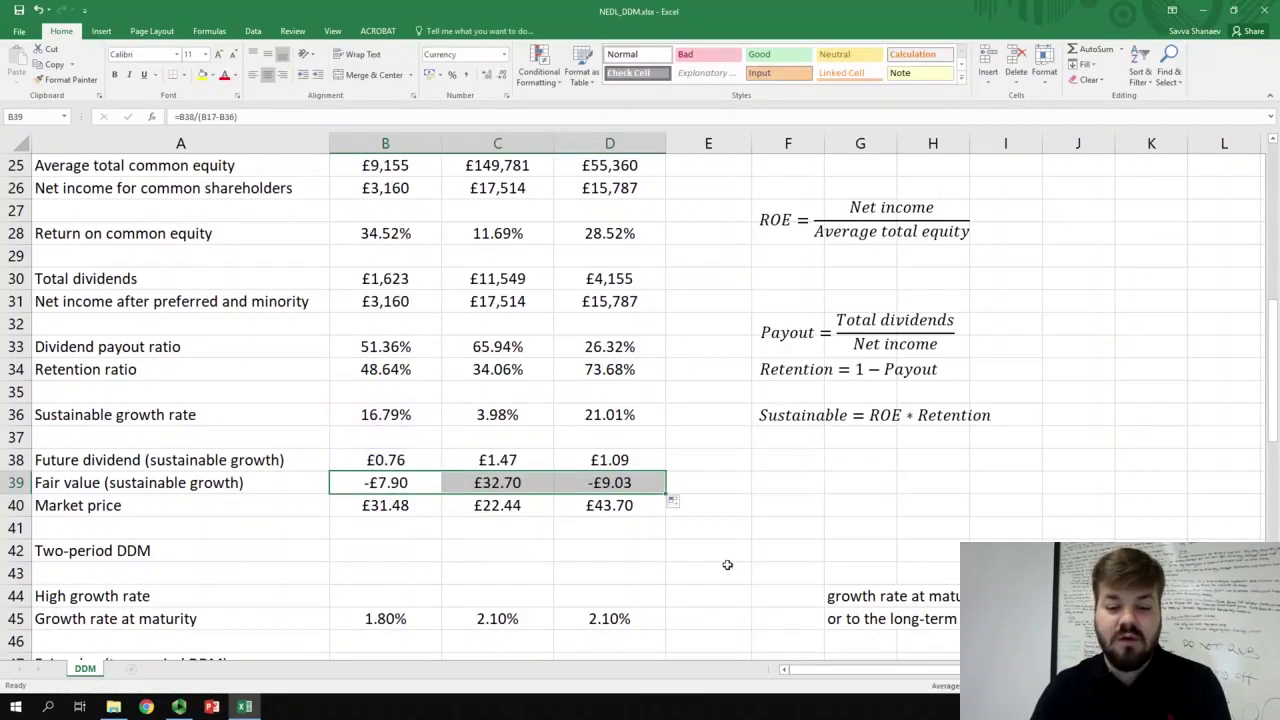
Compare the sustainable growth rates of Diageo and Intel in row 36 with their required rates of return in row 17.
{"action": "left_click", "coordinate": [736, 481]}
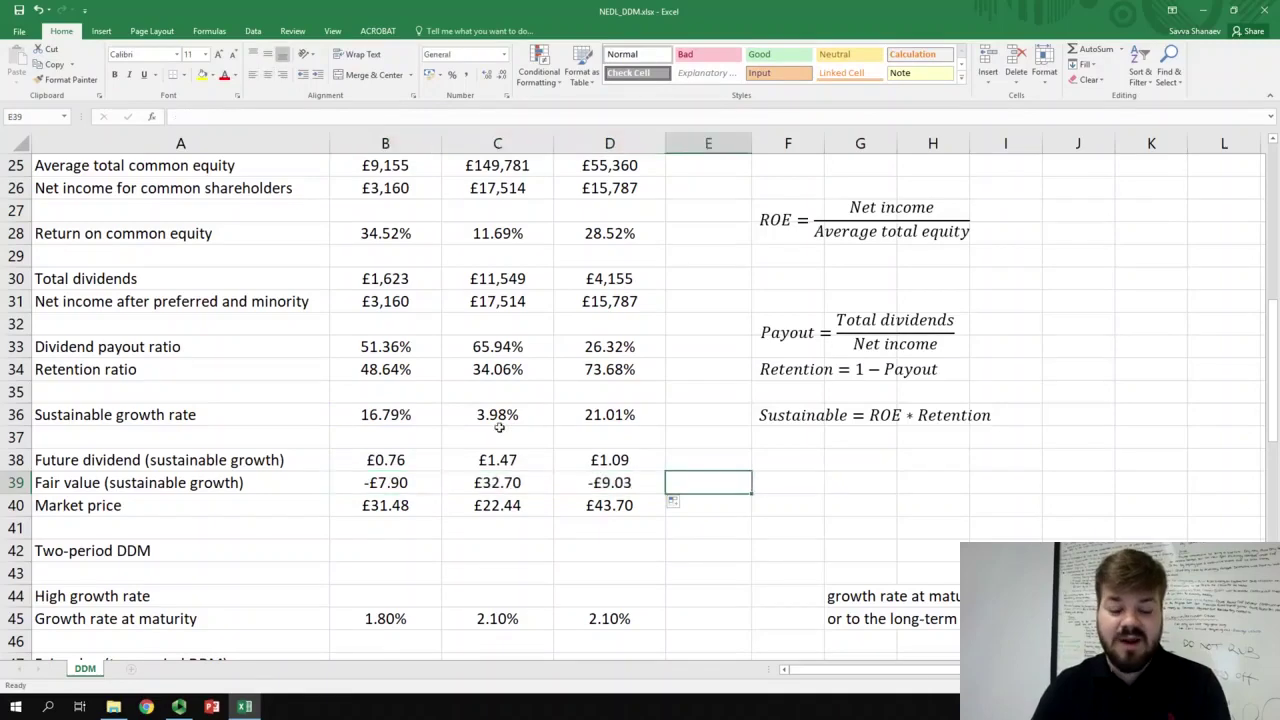
{"action": "left_click", "coordinate": [380, 412]}
{"action": "left_click", "coordinate": [600, 414]}
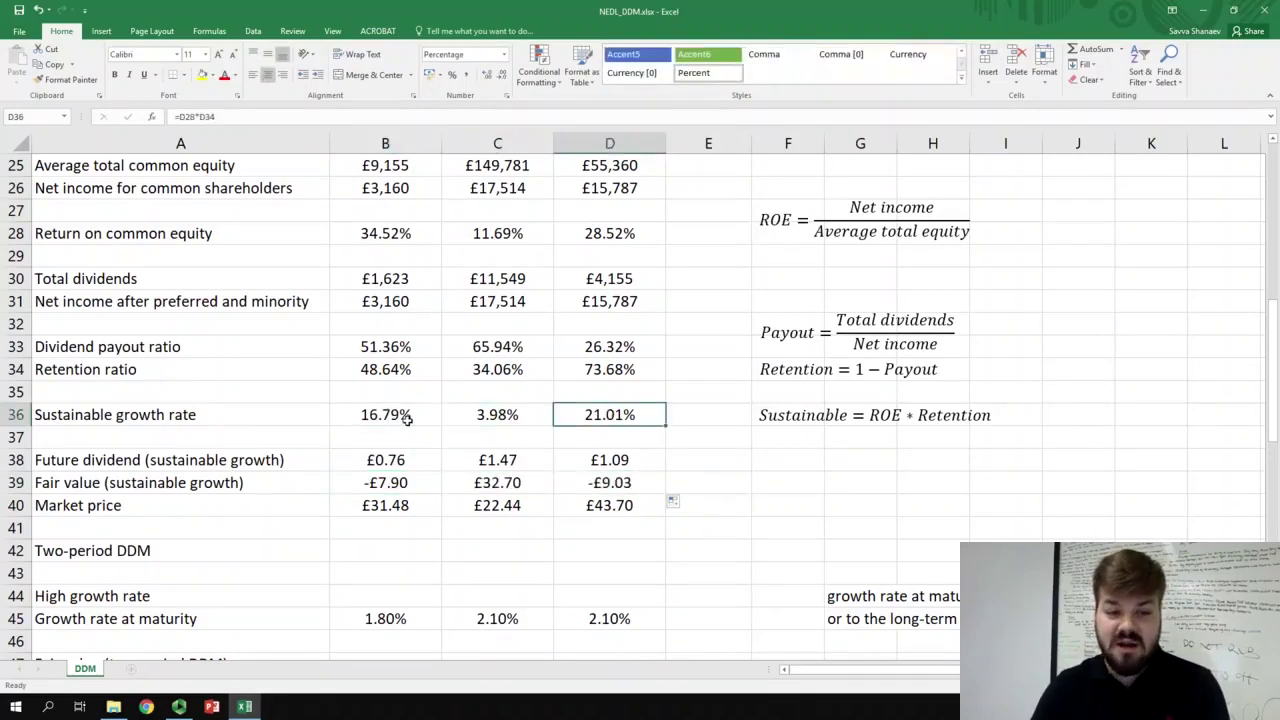
{"action": "scroll", "coordinate": [408, 420], "scroll_direction": "up", "scroll_amount": 4}
{"action": "left_click", "coordinate": [388, 256]}
{"action": "left_click", "coordinate": [562, 255]}
{"action": "scroll", "coordinate": [466, 414], "scroll_direction": "down", "scroll_amount": 5}
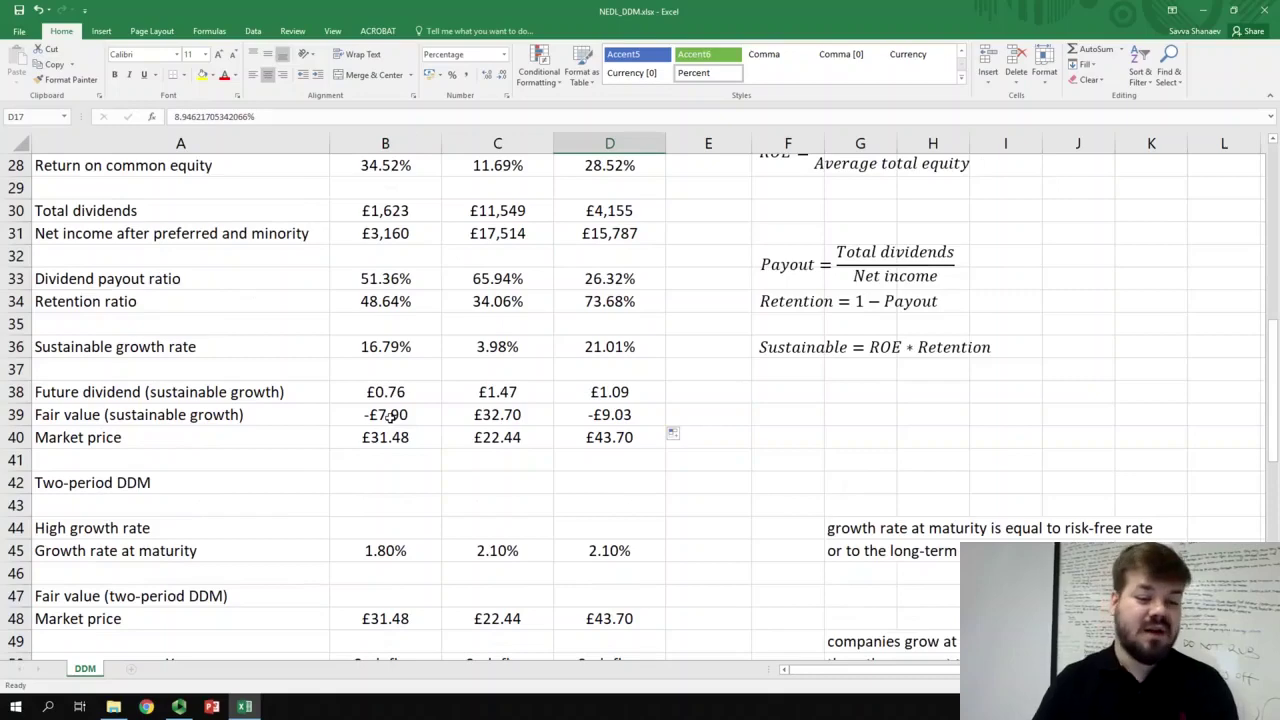
{"action": "scroll", "coordinate": [390, 419], "scroll_direction": "up", "scroll_amount": 1}
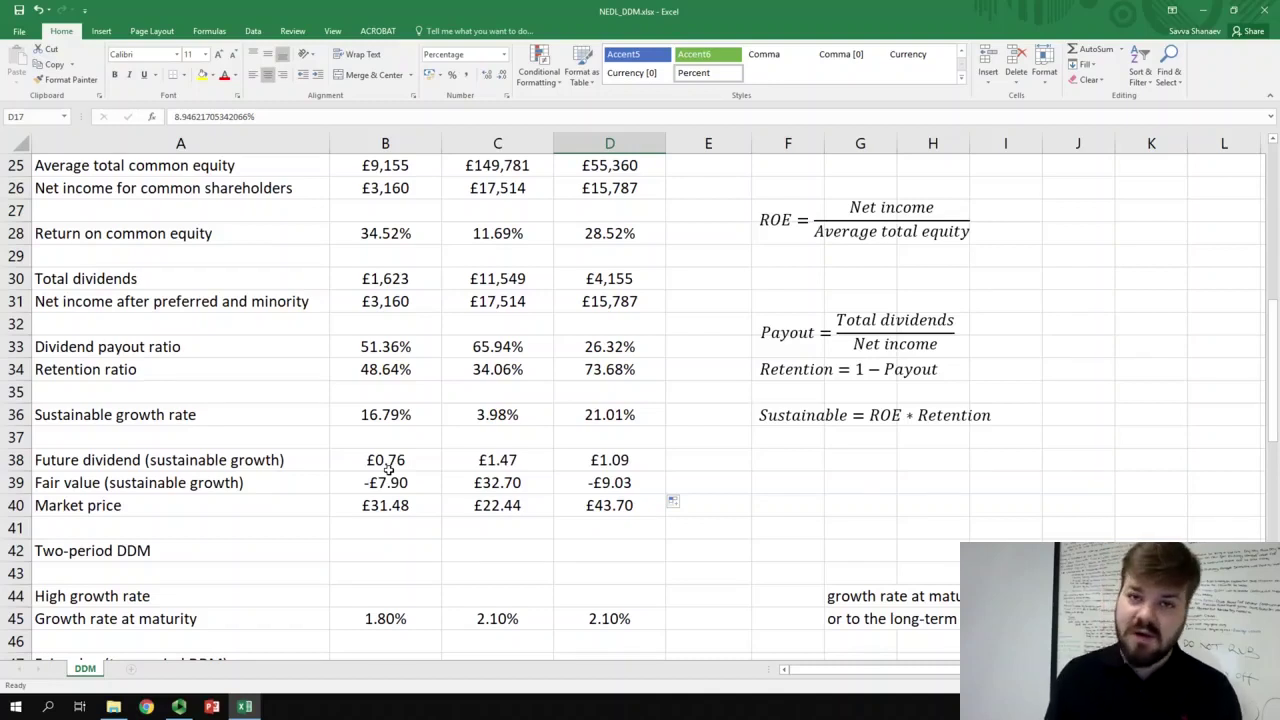
Examine the RDS sustainable growth rate in C36 and fair value in C39 against its historical growth figures.
{"action": "left_click", "coordinate": [498, 416]}
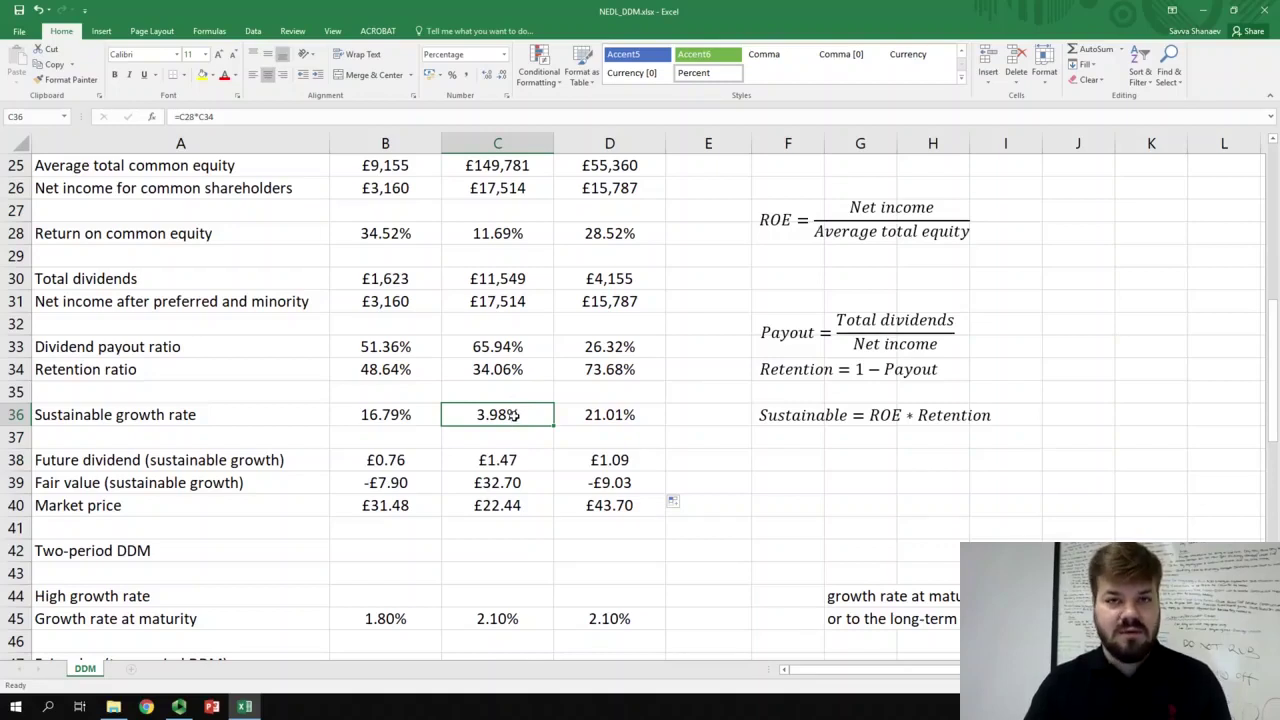
{"action": "left_click", "coordinate": [496, 484]}
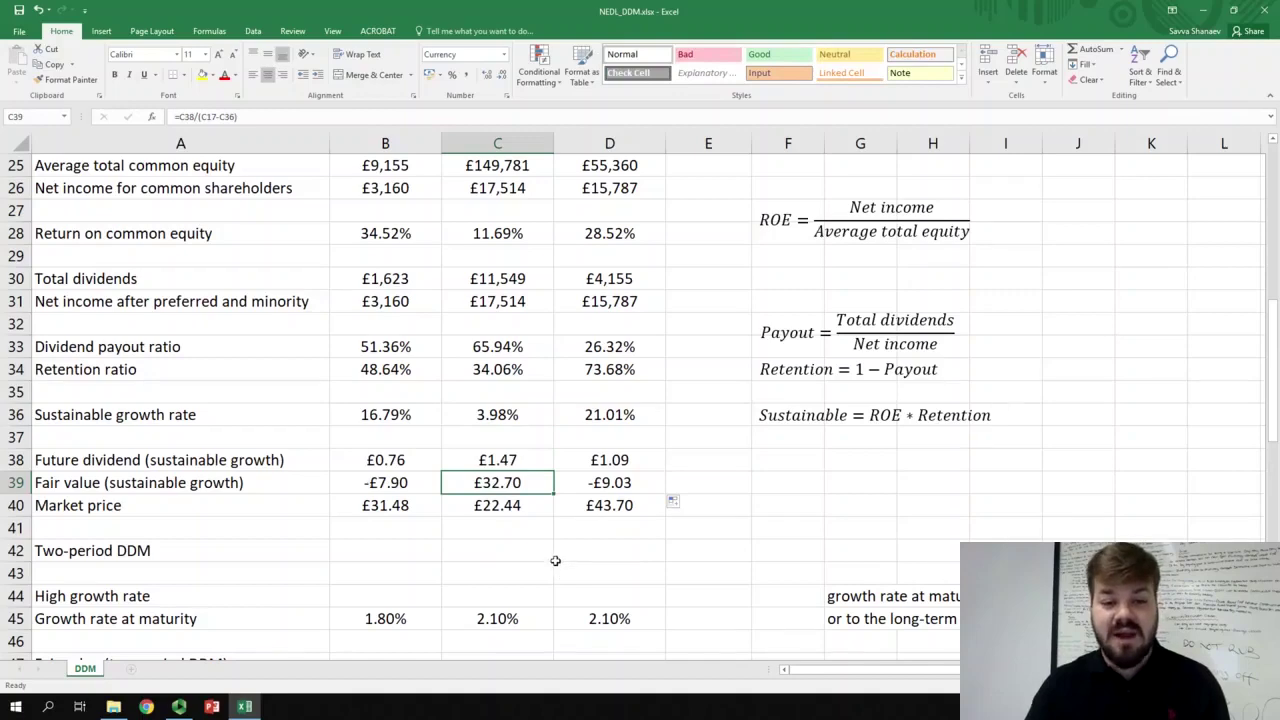
{"action": "scroll", "coordinate": [557, 556], "scroll_direction": "up", "scroll_amount": 8}
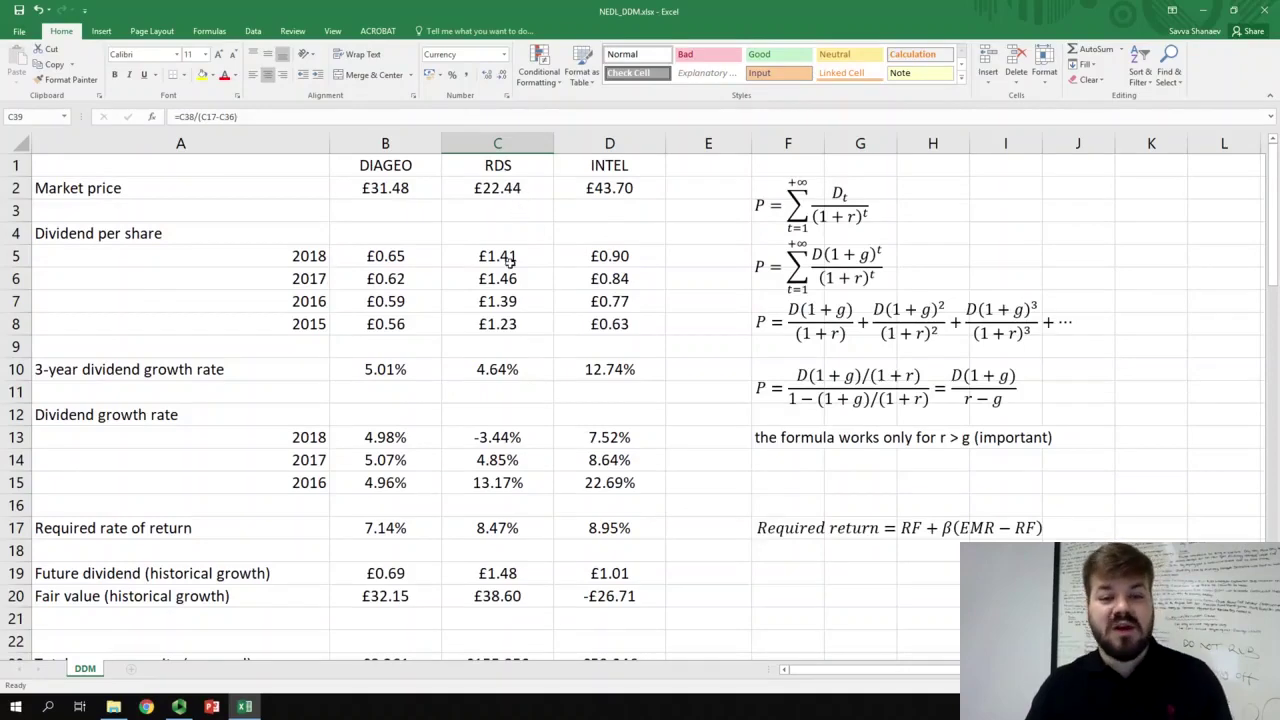
{"action": "scroll", "coordinate": [524, 282], "scroll_direction": "down", "scroll_amount": 6}
{"action": "scroll", "coordinate": [484, 389], "scroll_direction": "down", "scroll_amount": 2}
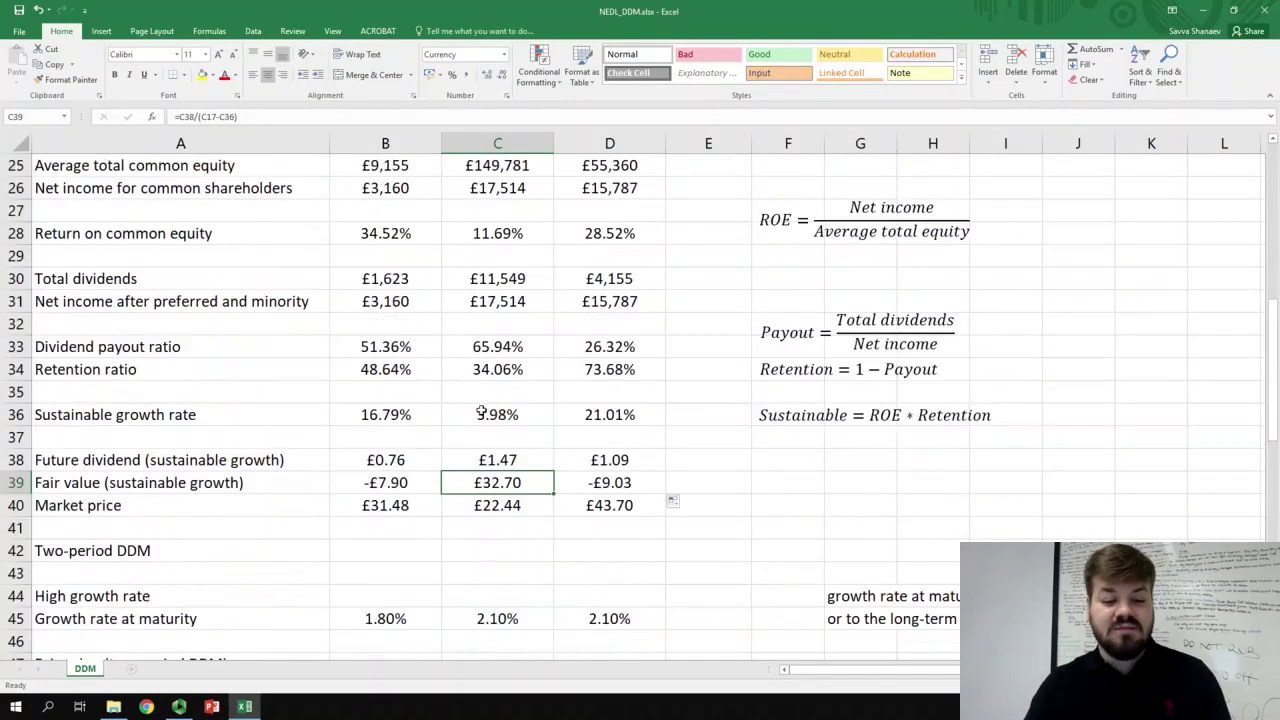
{"action": "scroll", "coordinate": [533, 444], "scroll_direction": "up", "scroll_amount": 1}
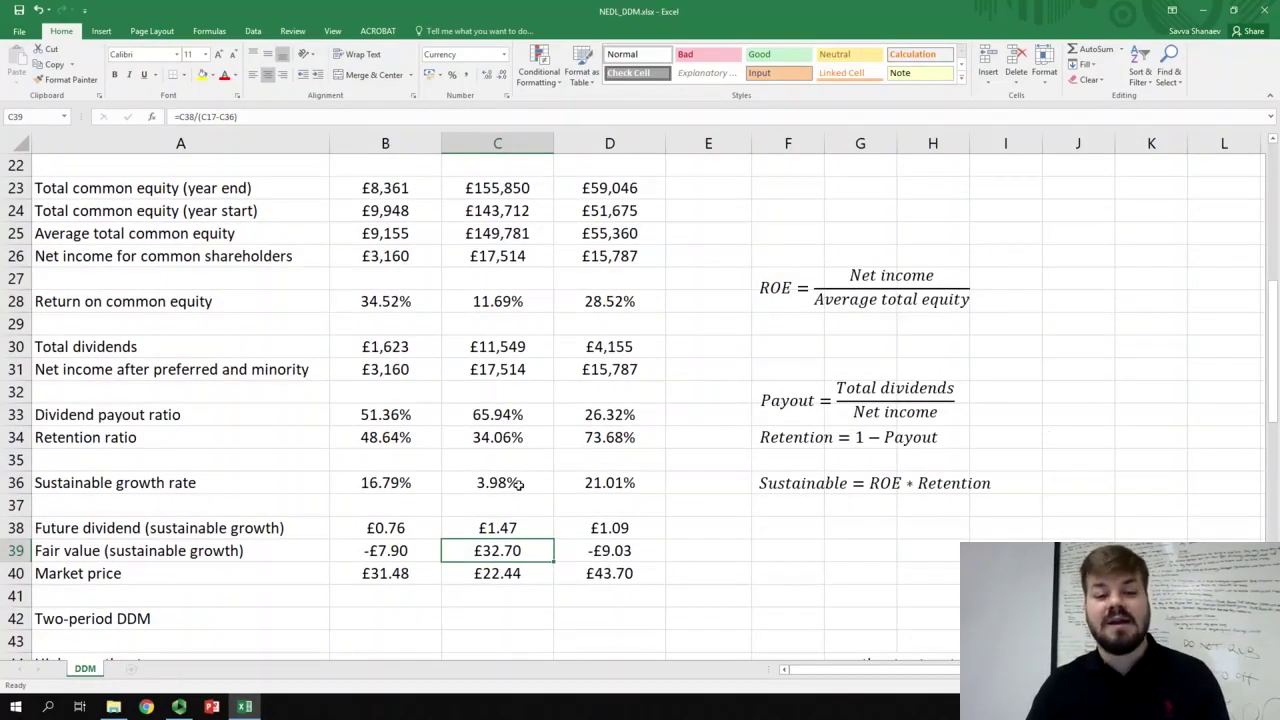
Review the yearly RDS dividend growth rates in C13:C15 and Intel's sustainable growth rate in D36.
{"action": "scroll", "coordinate": [518, 484], "scroll_direction": "up", "scroll_amount": 7}
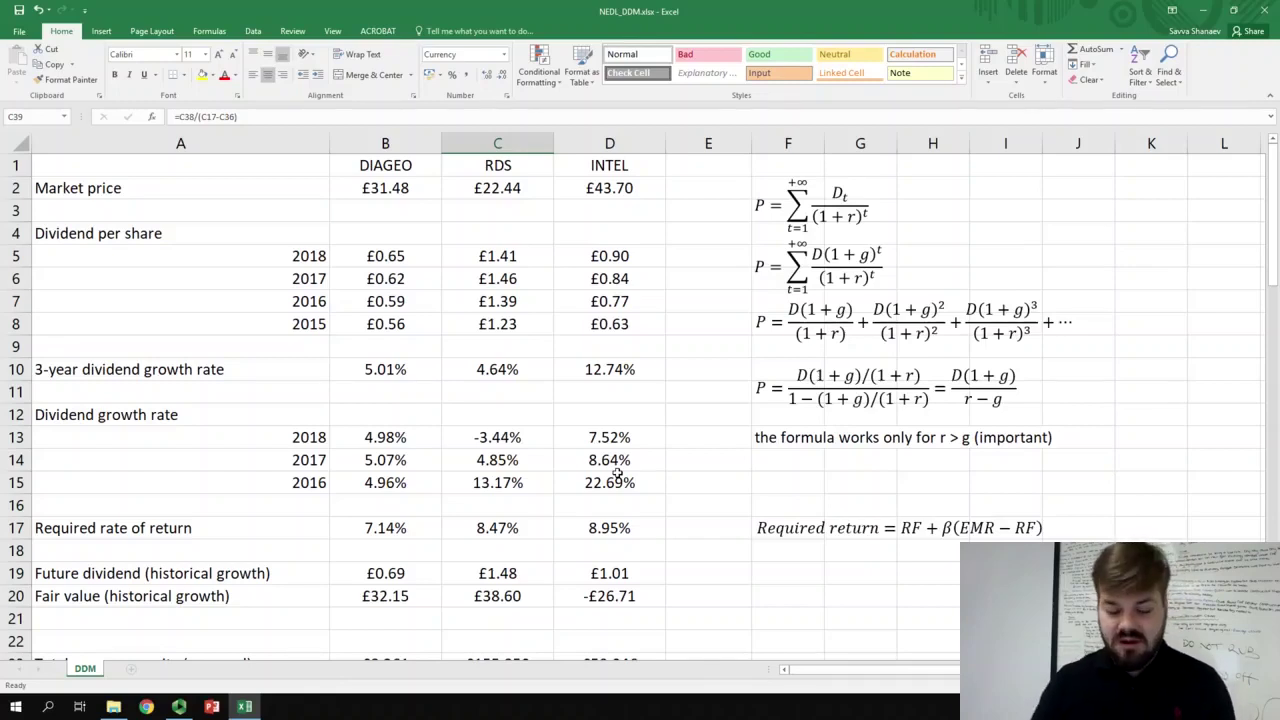
{"action": "left_click", "coordinate": [497, 482]}
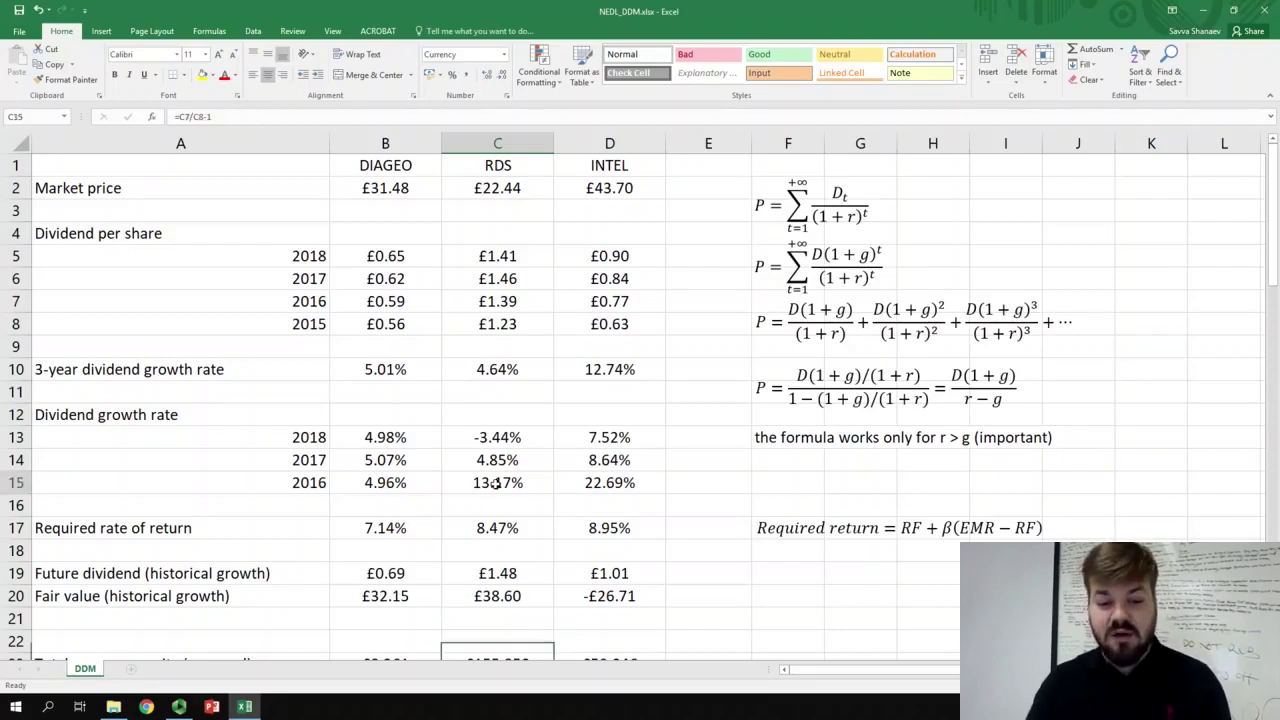
{"action": "left_click", "coordinate": [503, 460]}
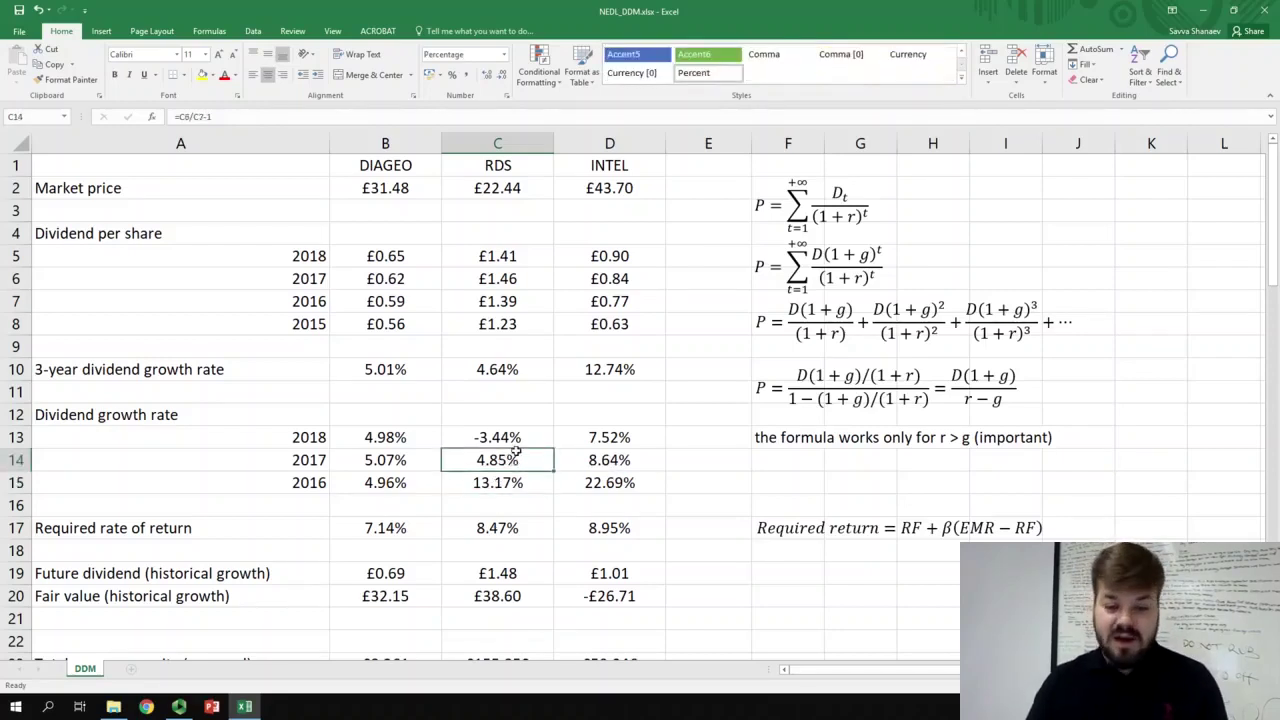
{"action": "left_click", "coordinate": [518, 435]}
{"action": "scroll", "coordinate": [530, 428], "scroll_direction": "down", "scroll_amount": 6}
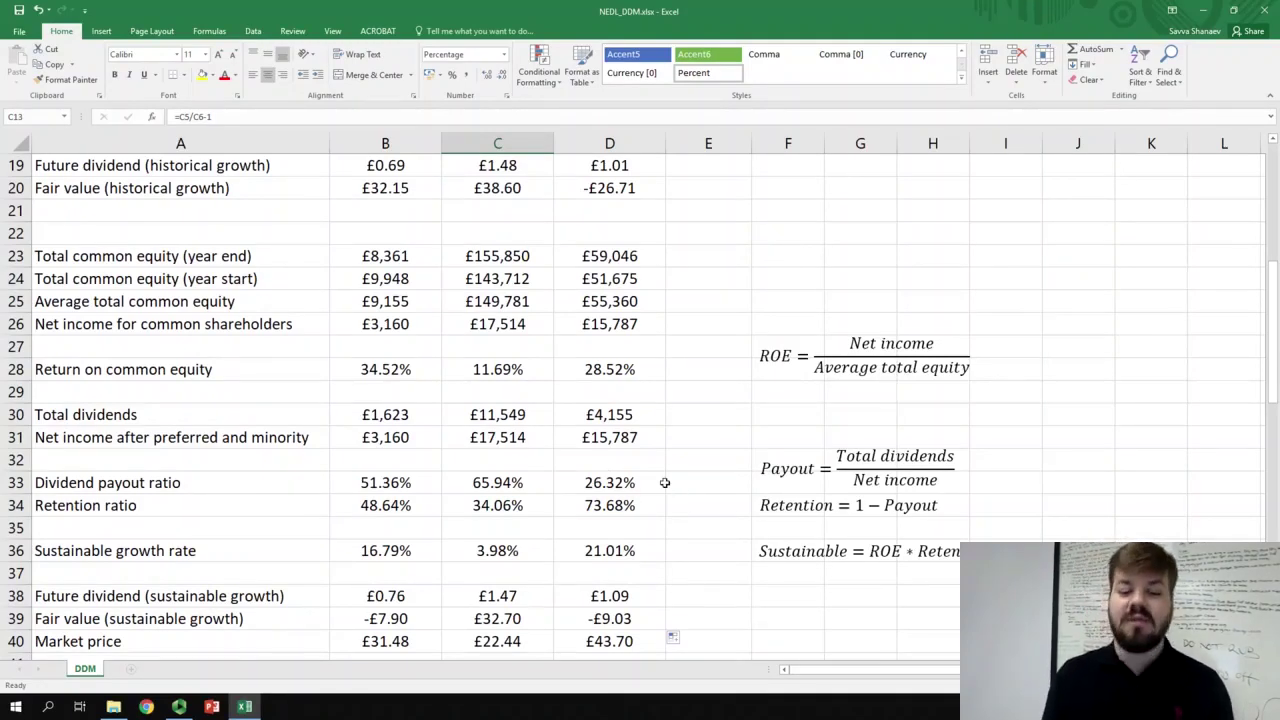
{"action": "left_click", "coordinate": [642, 551]}
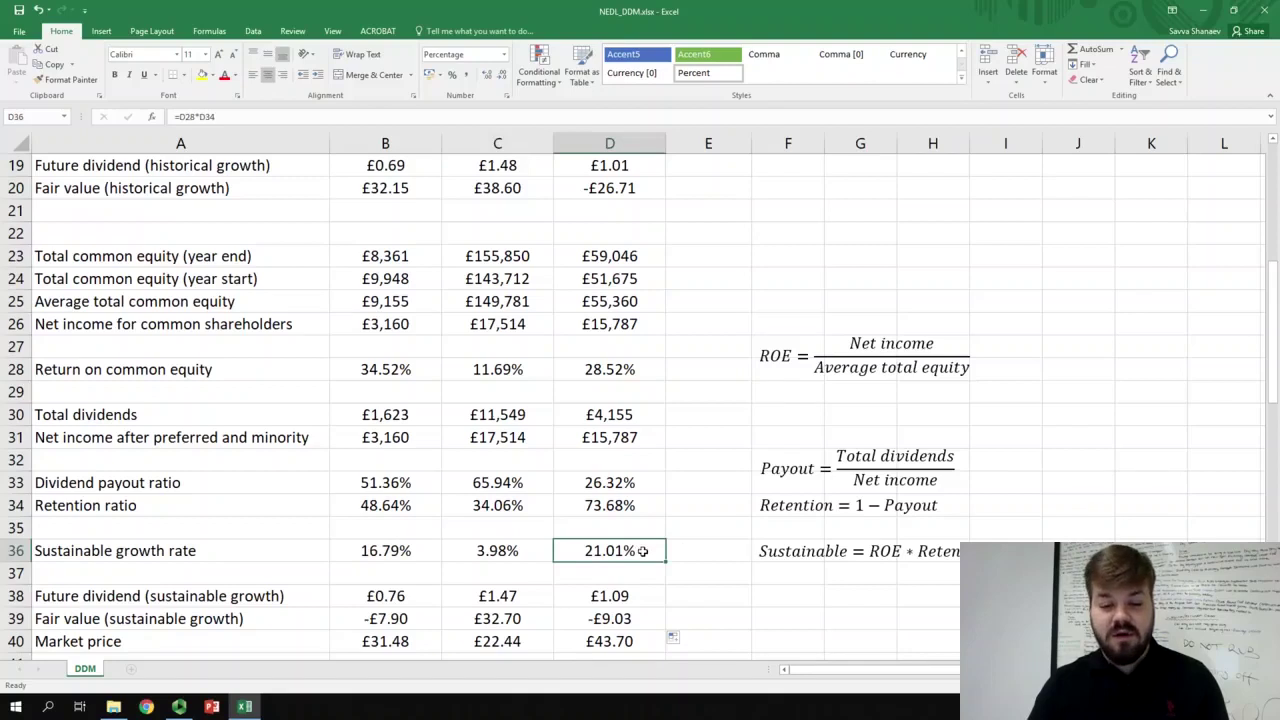